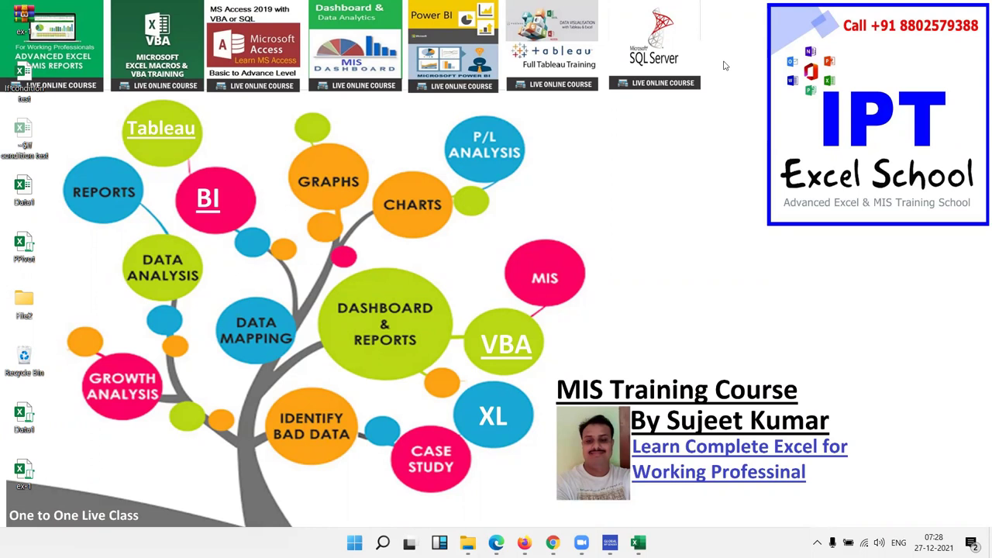
- Bring the Google Sheets spreadsheet to the front on Sheet4 and scroll down to the grade table
mouse_move(553, 543)
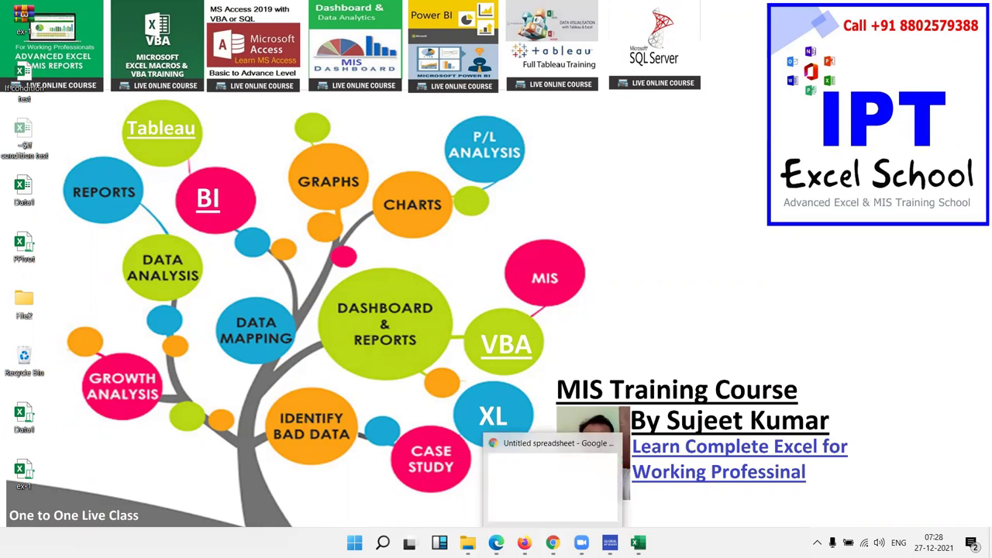
left_click(552, 477)
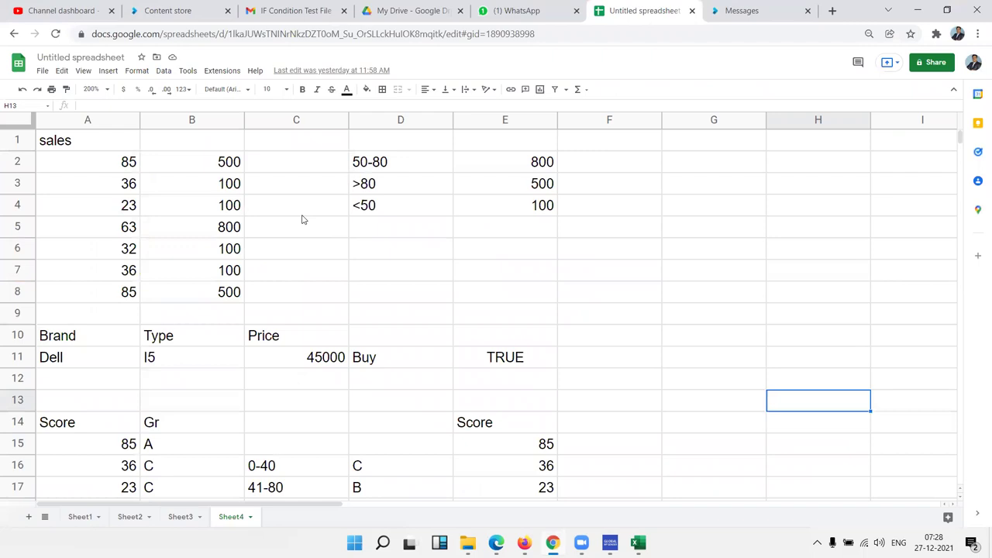
left_click(302, 215)
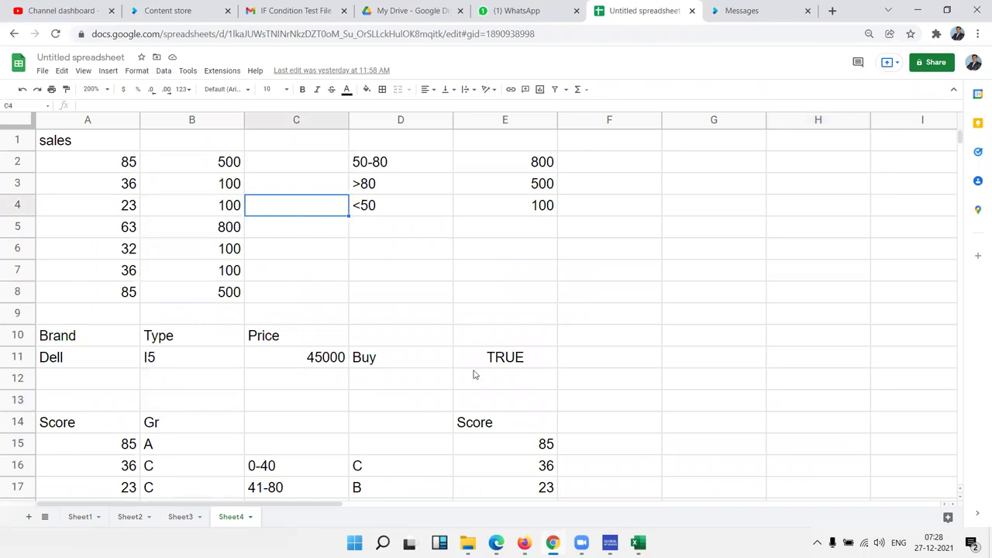
scroll(473, 369, "down", 2)
- Inspect the nested IF grade formula in B15 without changing it
left_click(160, 338)
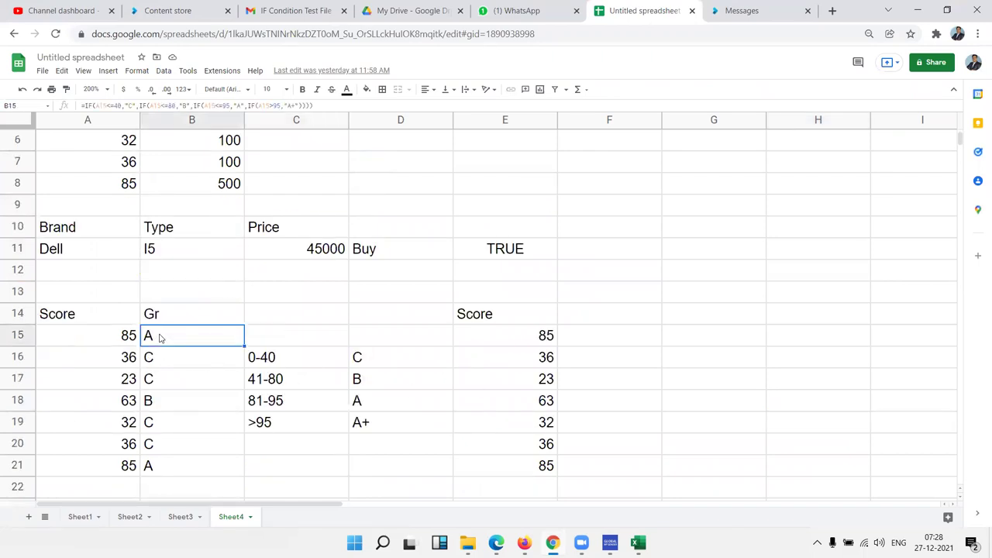
double_click(160, 338)
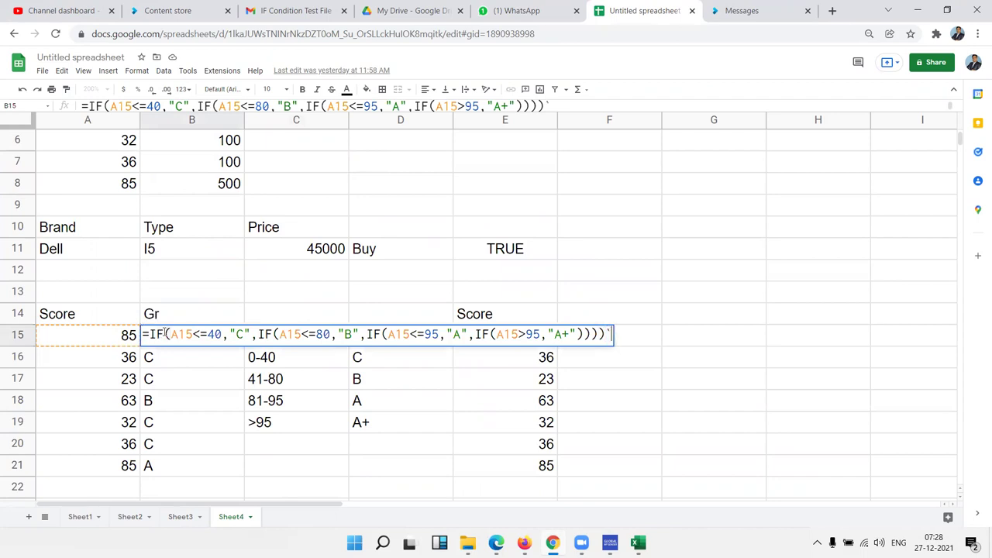
key("Escape")
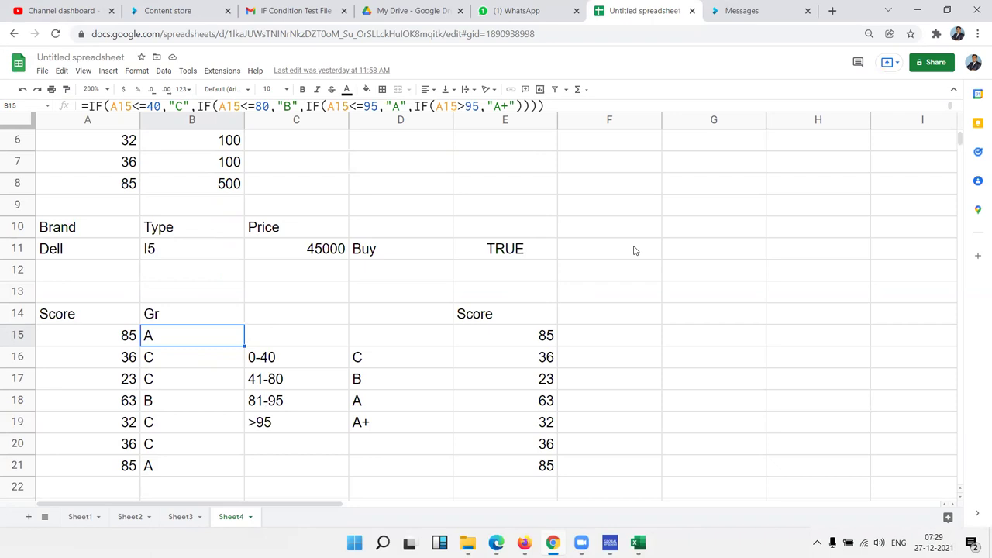
left_click(596, 366)
- Bring the If condition test workbook forward and switch to the Q1 sheet
mouse_move(640, 540)
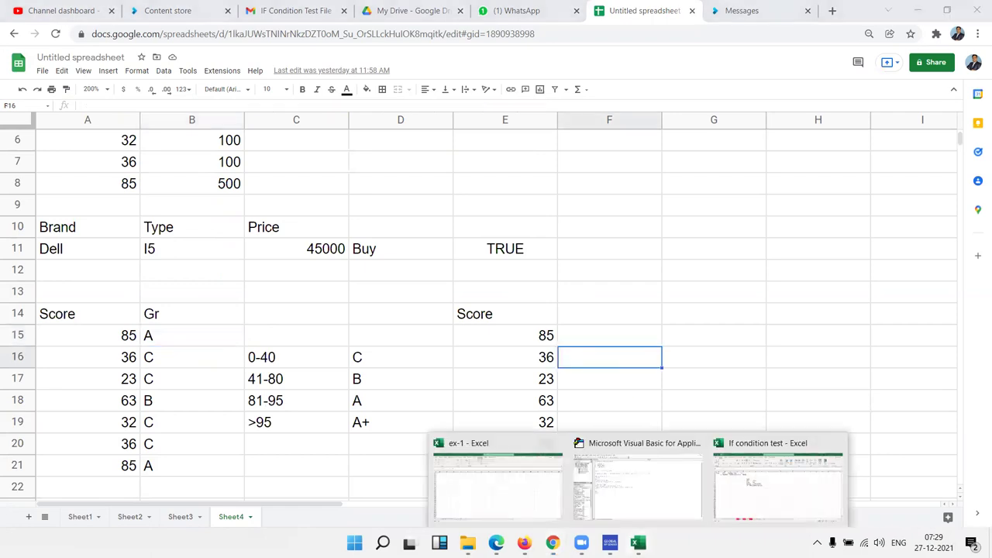
left_click(757, 509)
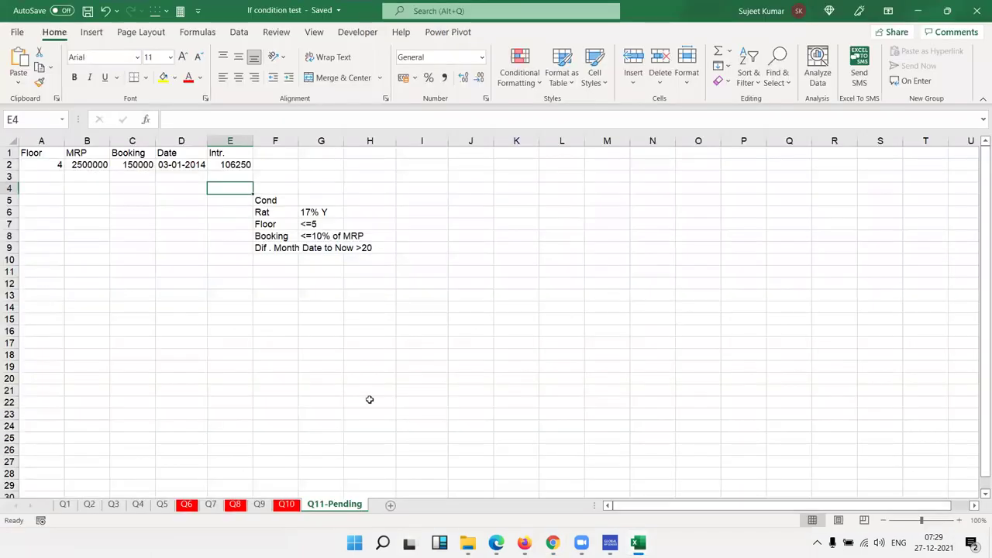
left_click(68, 504)
left_click(223, 281)
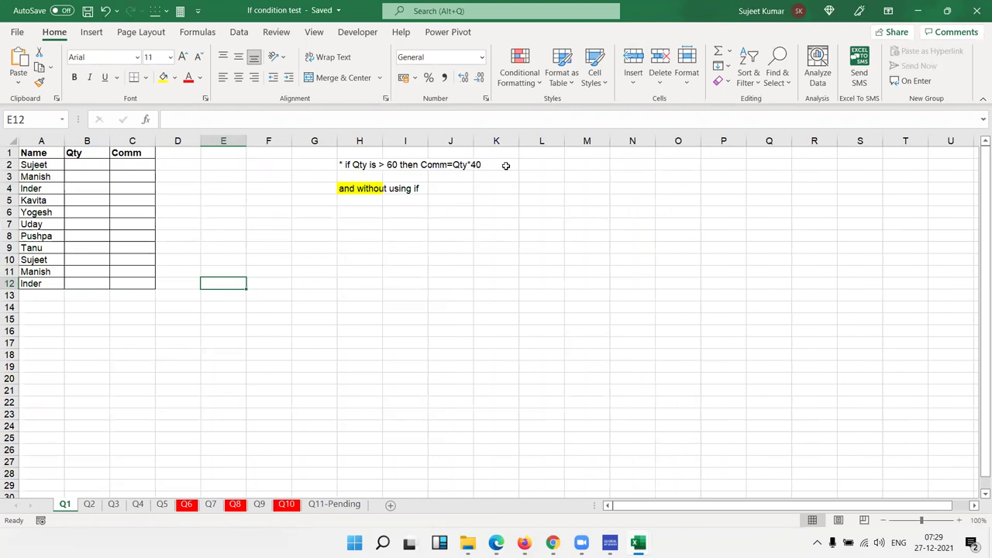
- Fill the Qty cells B2:B12 with =RANDBETWEEN(10,90)
left_click(89, 166)
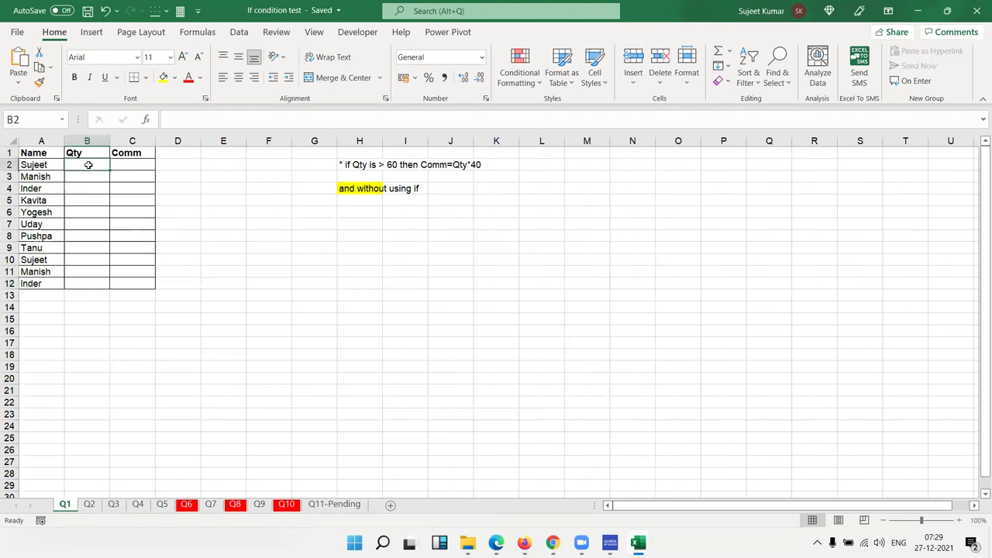
type("=ra")
key("Down")
key("Down")
key("Down")
key("Tab")
type("10,20")
key("Return")
key("Left")
key("ctrl+Down")
key("Right")
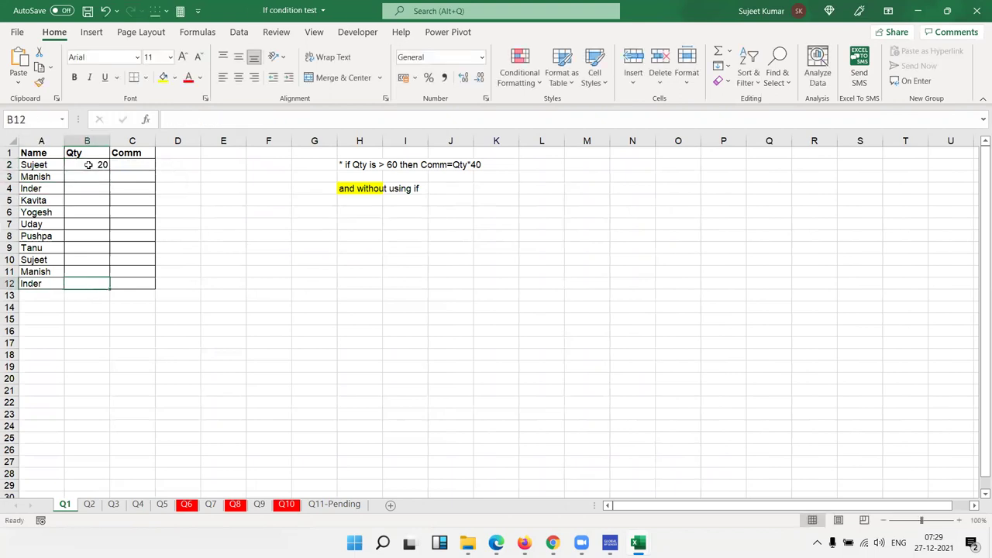
key("ctrl+shift+Up")
key("ctrl+d")
- Convert the Qty random formulas to fixed numbers with Paste Values
key("ctrl+c")
left_click(18, 80)
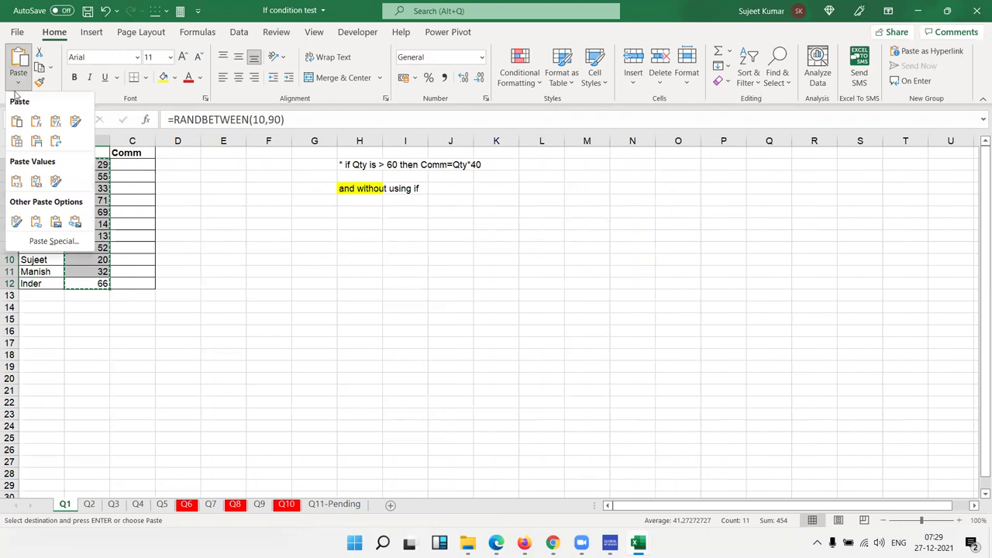
left_click(21, 181)
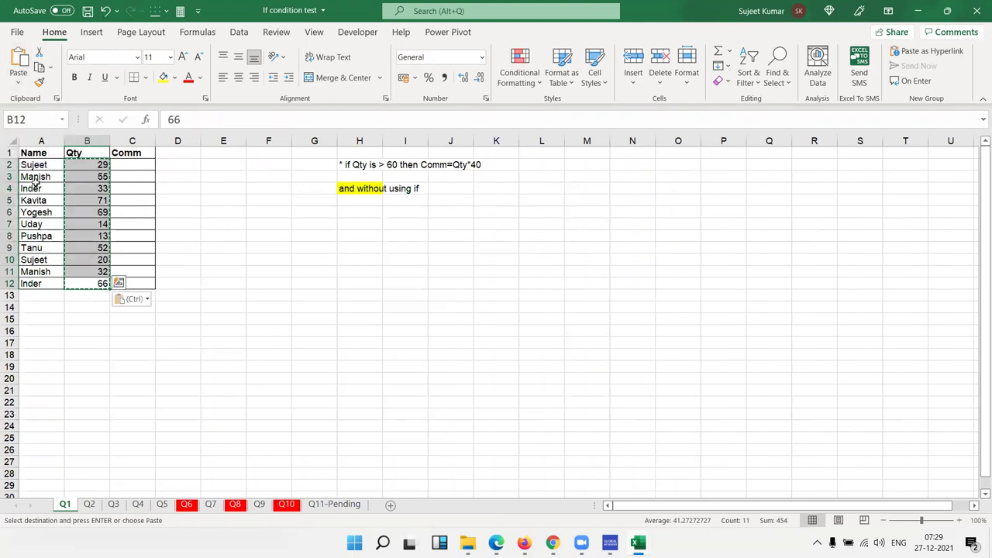
- Enter the commission formula =B5*40 in C5
left_click(101, 201)
left_click(133, 201)
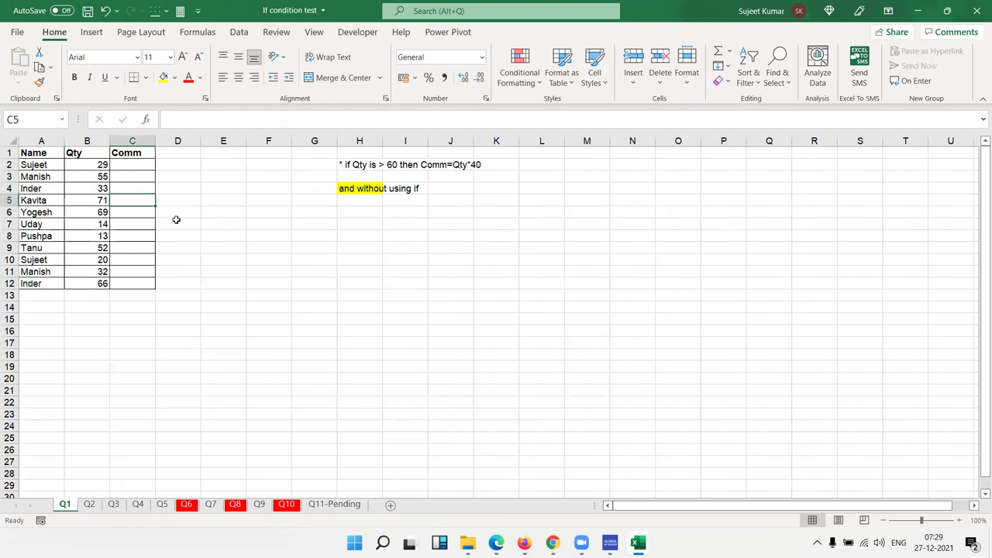
type("=")
key("Left")
type("*")
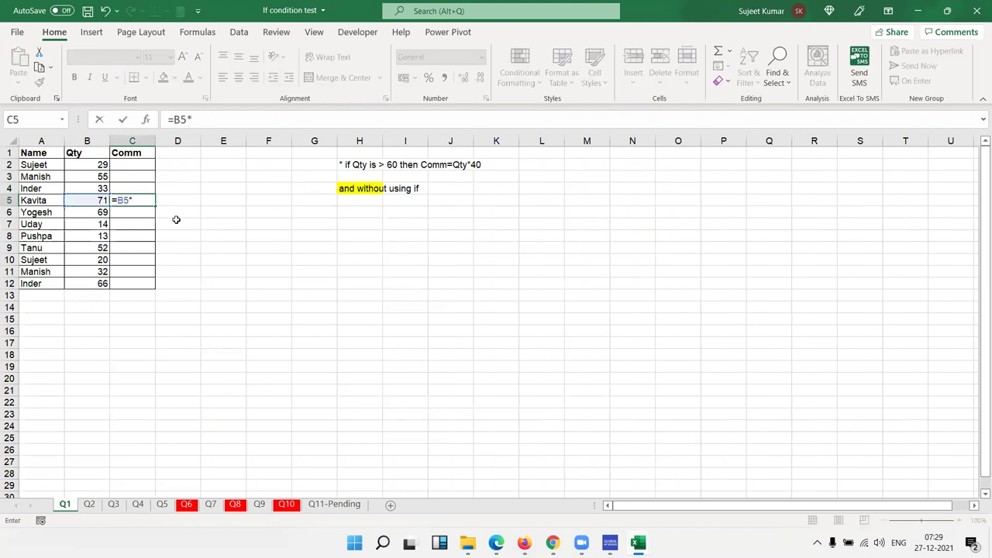
type("40")
key("ctrl+Return")
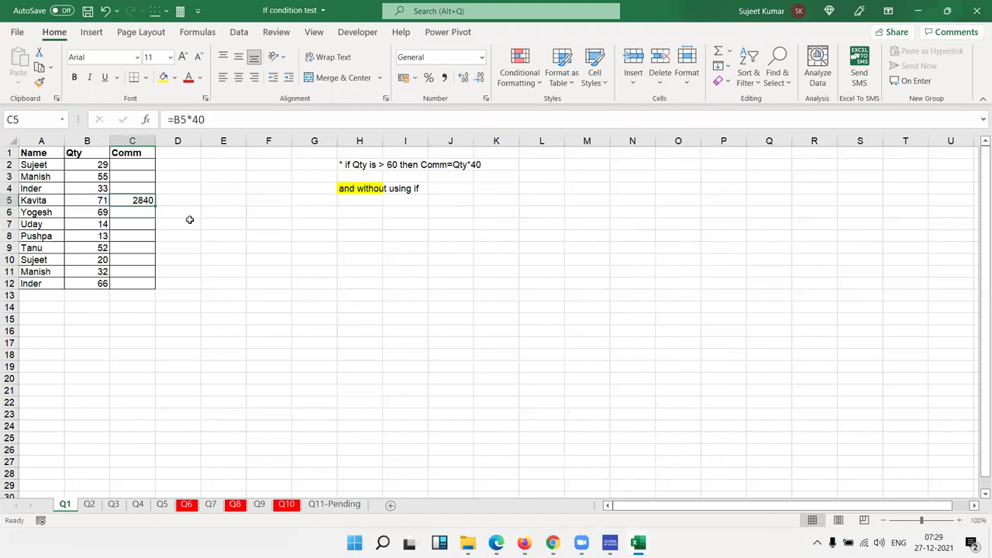
- On sheet Q2, fill the Marks cells B2:B11 with =RANDBETWEEN(10,50)
left_click(90, 508)
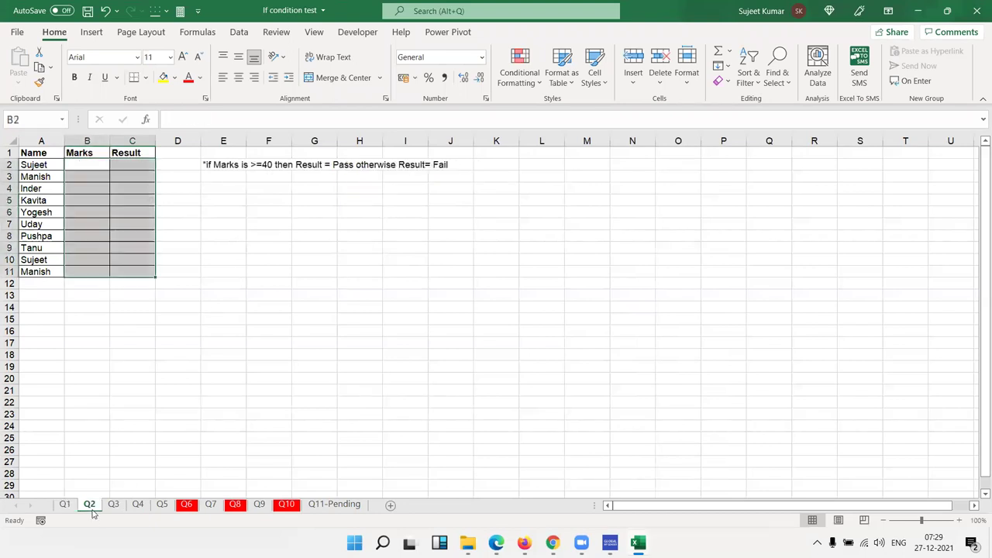
left_click(76, 166)
type("=")
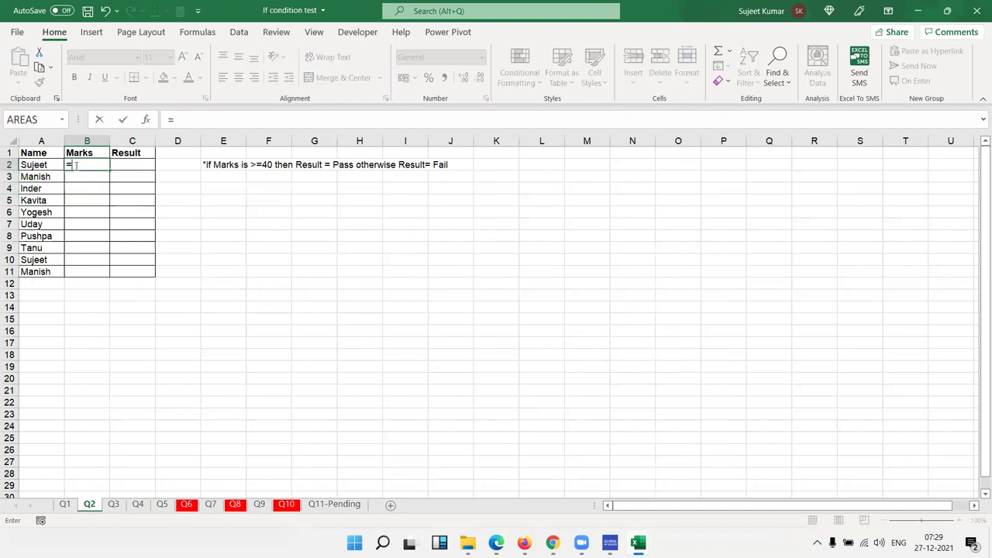
type("ra")
key("Down")
key("Down")
key("Down")
key("Tab")
type("10")
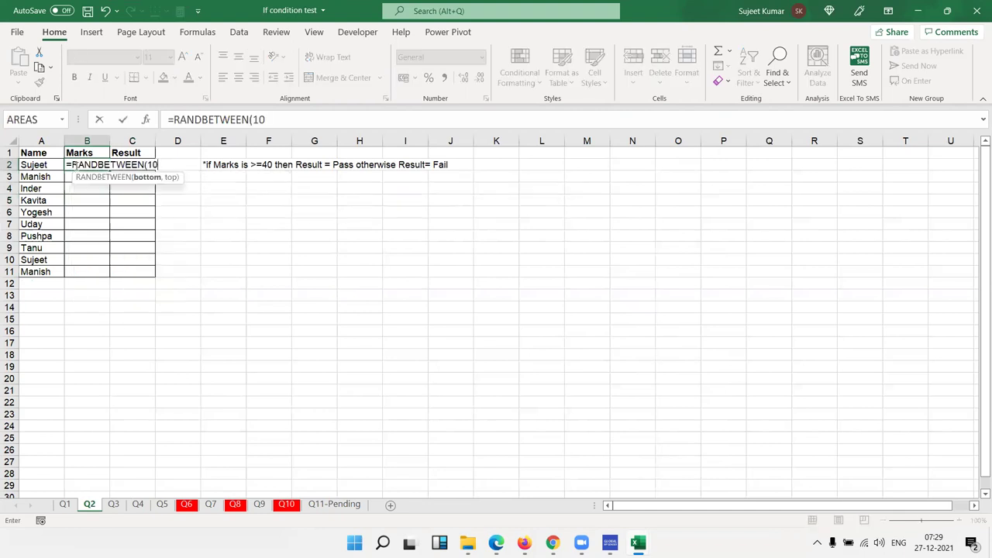
type(",50")
key("Return")
key("Left")
key("ctrl+Down")
key("Right")
key("ctrl+shift+Up")
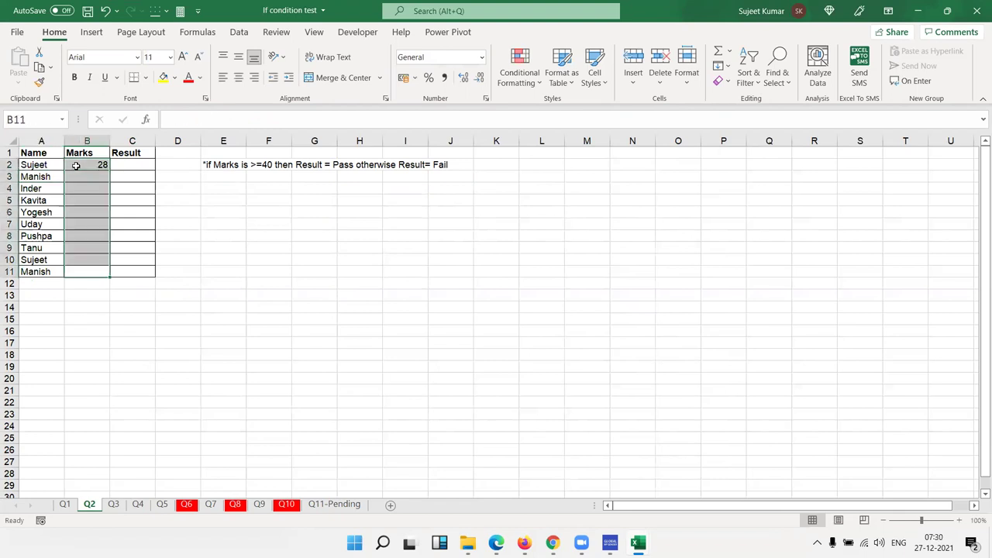
key("ctrl+d")
- Paste the marks back as fixed values and check B2 and B11
key("ctrl+c")
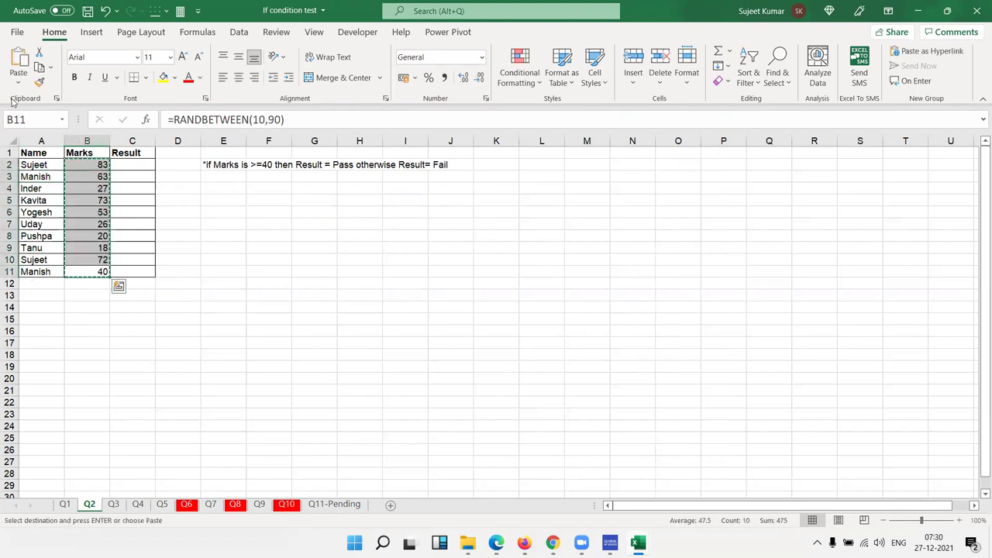
left_click(17, 84)
left_click(16, 181)
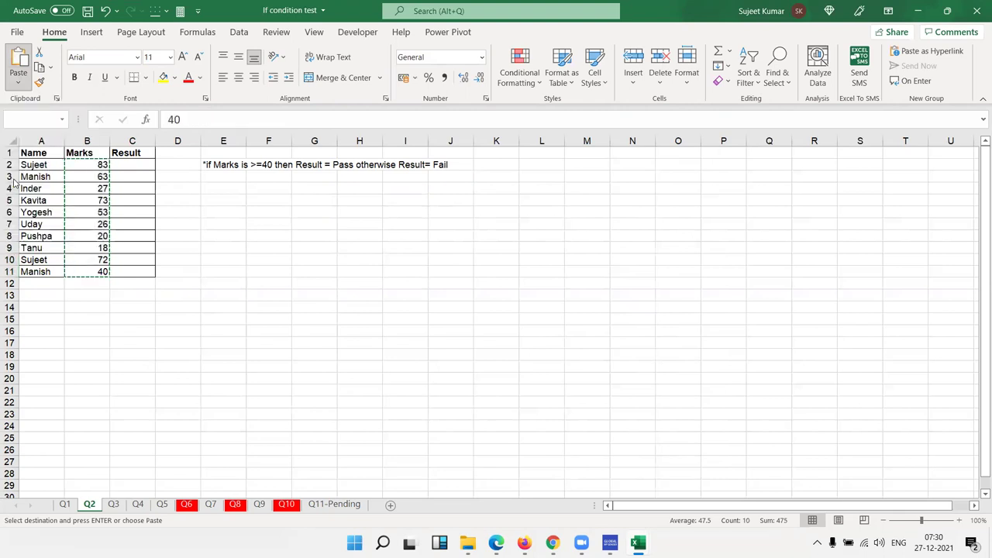
key("Escape")
left_click(101, 166)
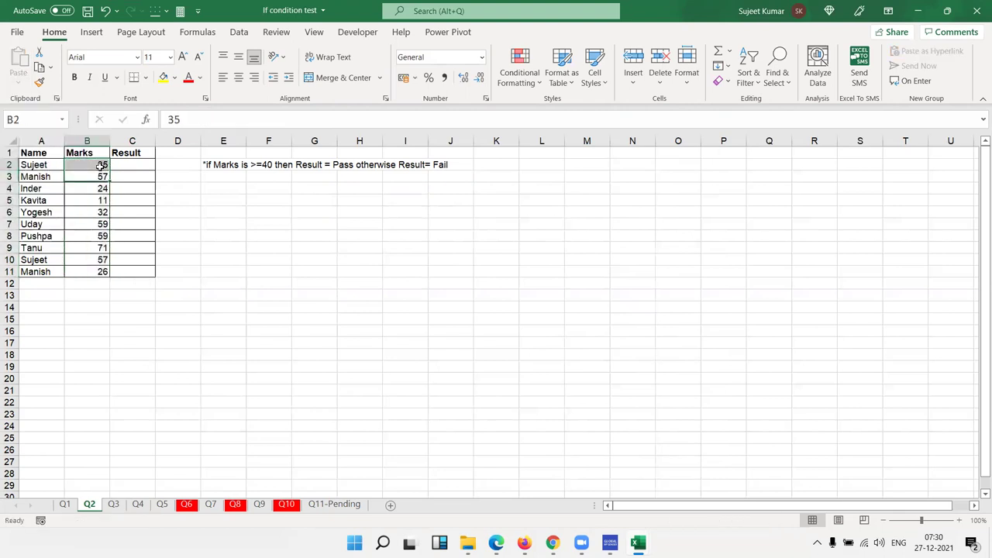
left_click(99, 270)
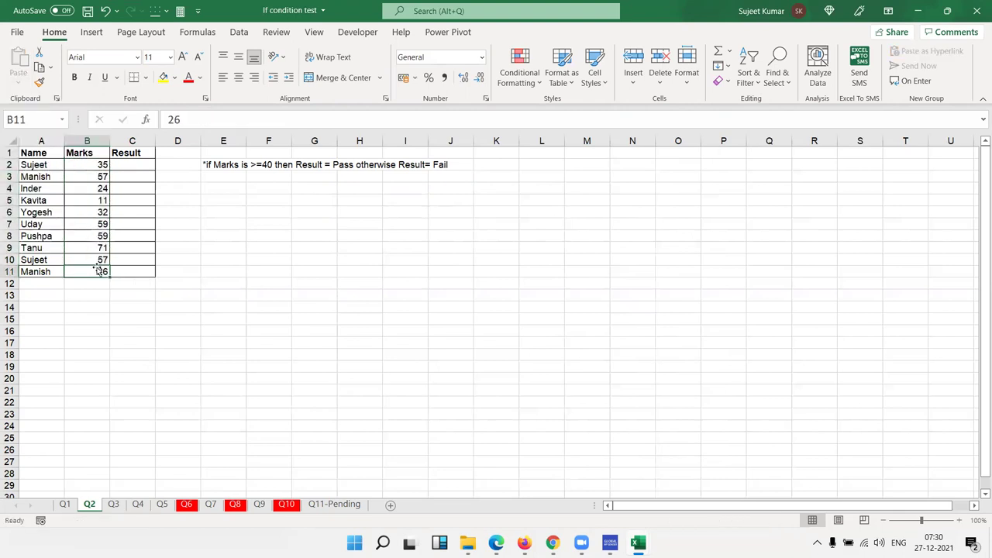
- Record Pass in C7, then move to the Q3 sheet
left_click(124, 224)
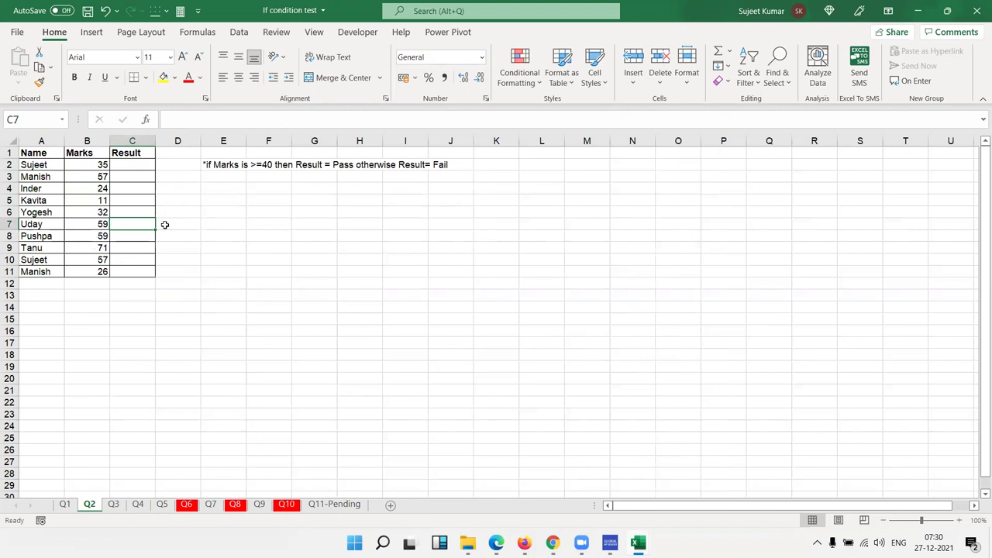
type("Pass")
key("Return")
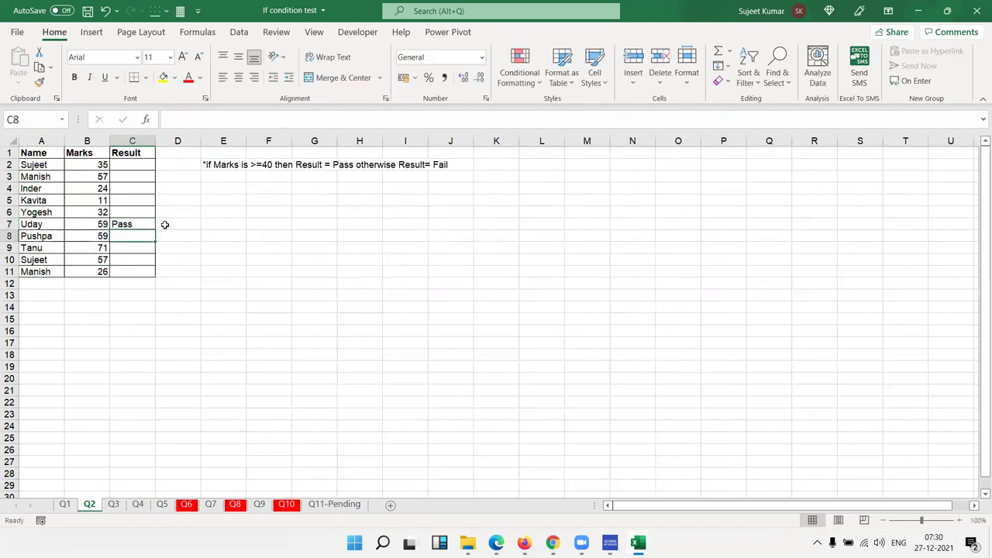
left_click(113, 504)
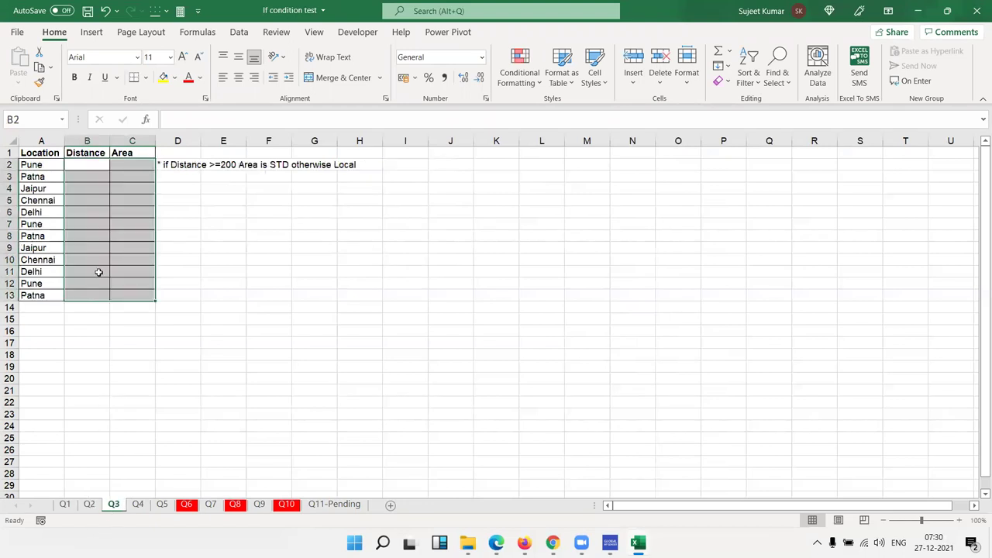
- Fill the Distance cells B2:B13 with =RANDBETWEEN(100,900)
left_click(87, 174)
left_click(87, 167)
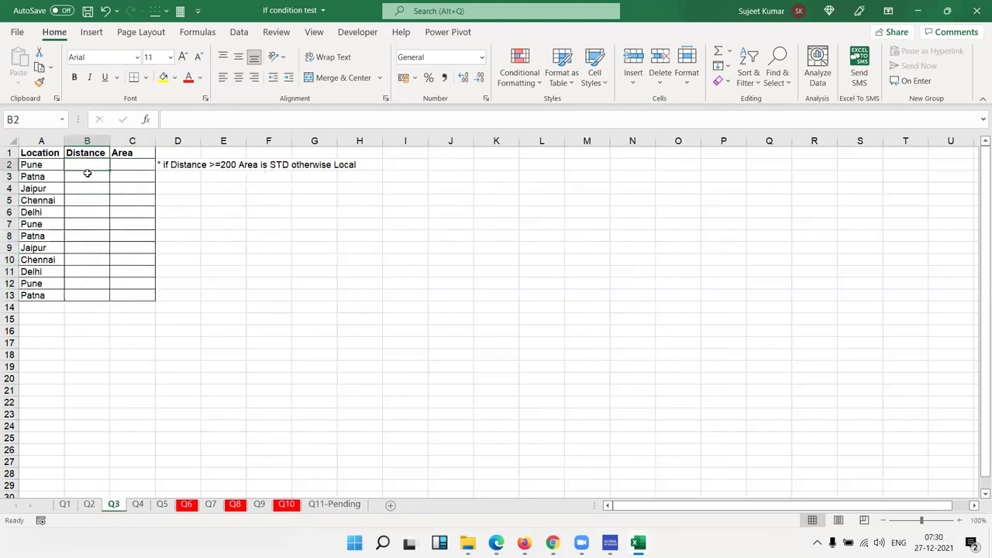
type("=ra")
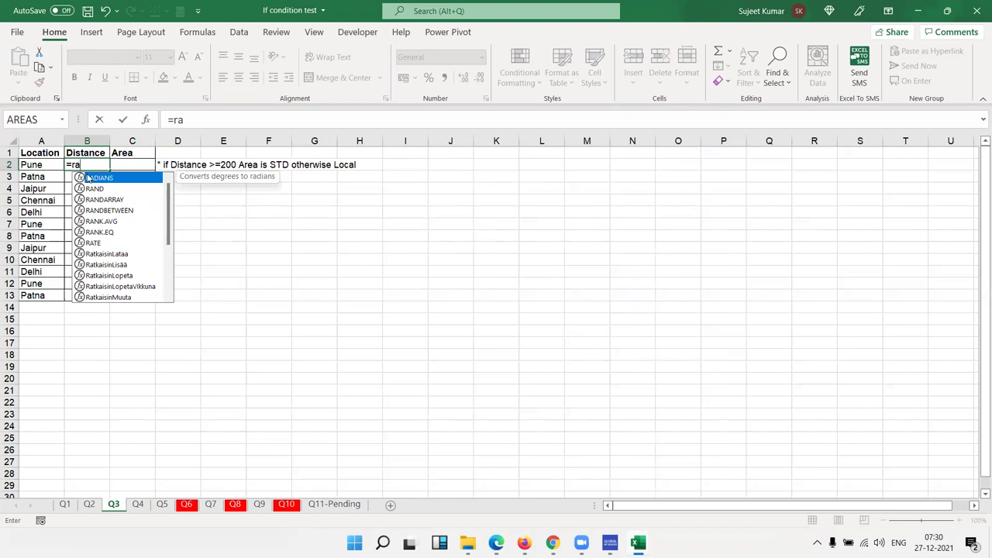
key("Down")
key("Down")
key("Down")
key("Tab")
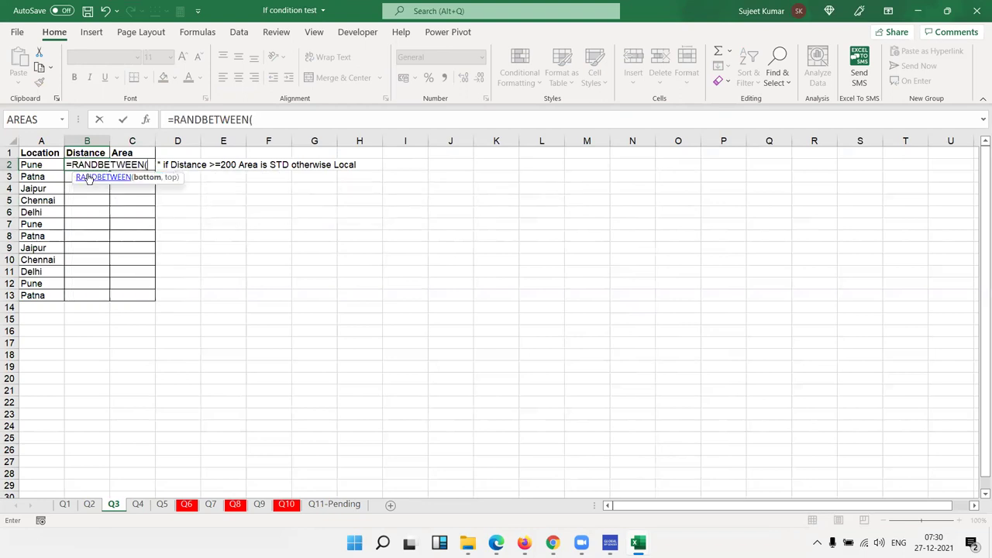
type("100,900")
key("Return")
key("Left")
key("ctrl+Down")
key("Right")
key("ctrl+shift+Up")
key("ctrl+d")
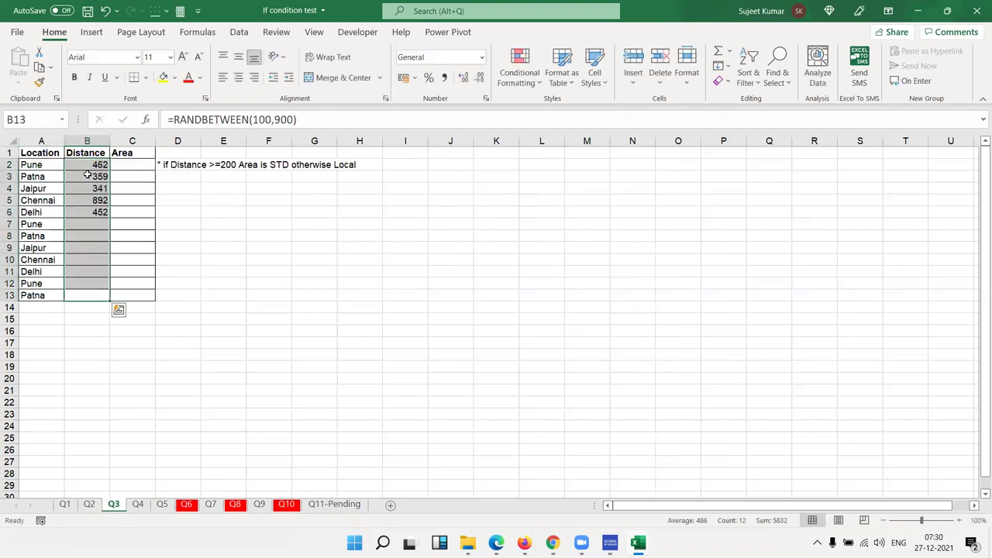
- Convert the Distance formulas to fixed numbers with Paste Values
key("ctrl+c")
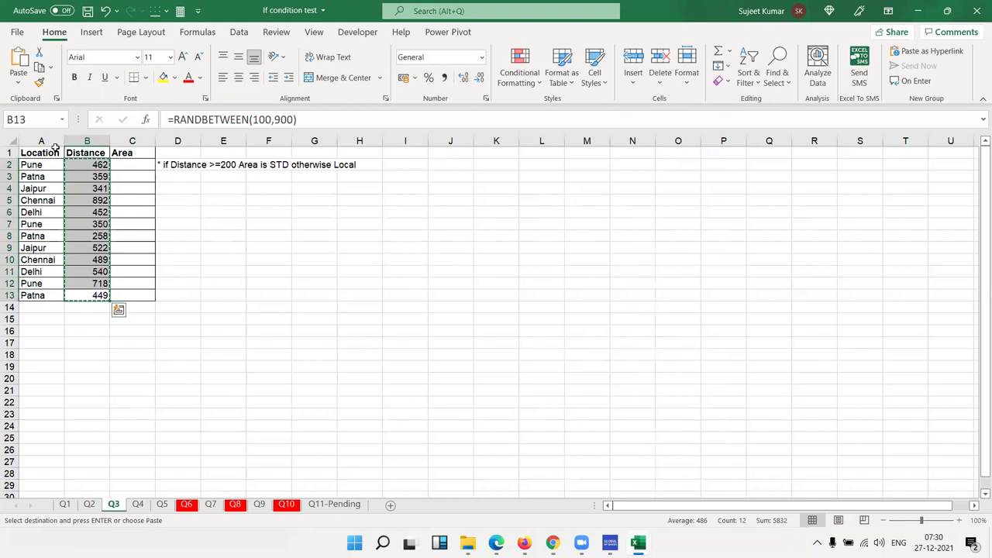
left_click(15, 84)
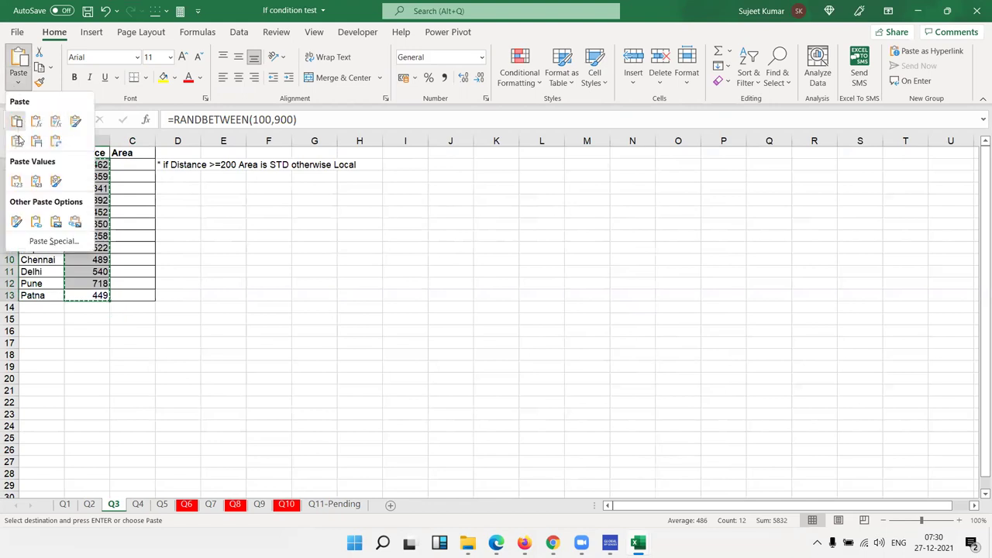
left_click(17, 180)
key("Escape")
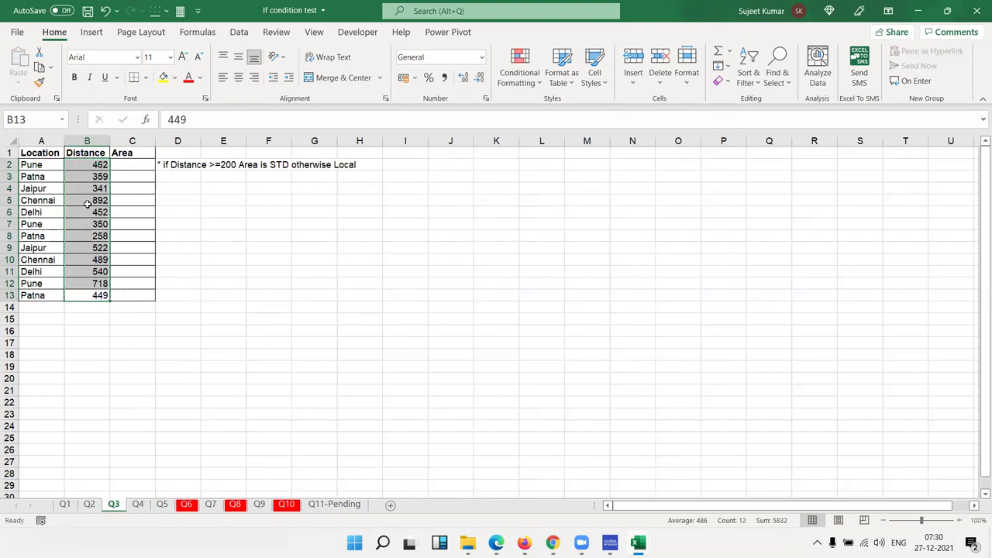
- Overwrite Distances B5, B8, B11 and B3 with 150, 170, 190 and 180
left_click(89, 203)
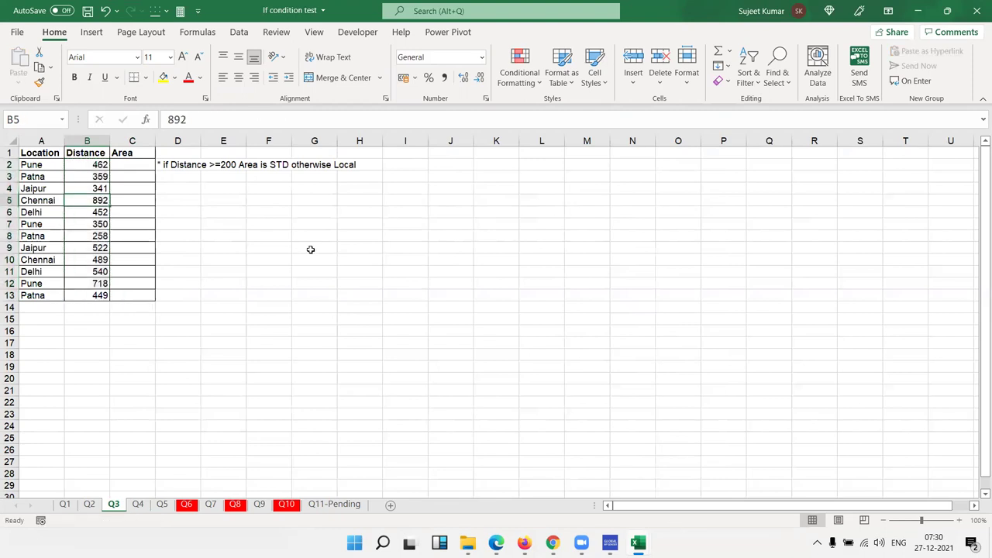
type("150")
key("Return")
key("Down")
key("Down")
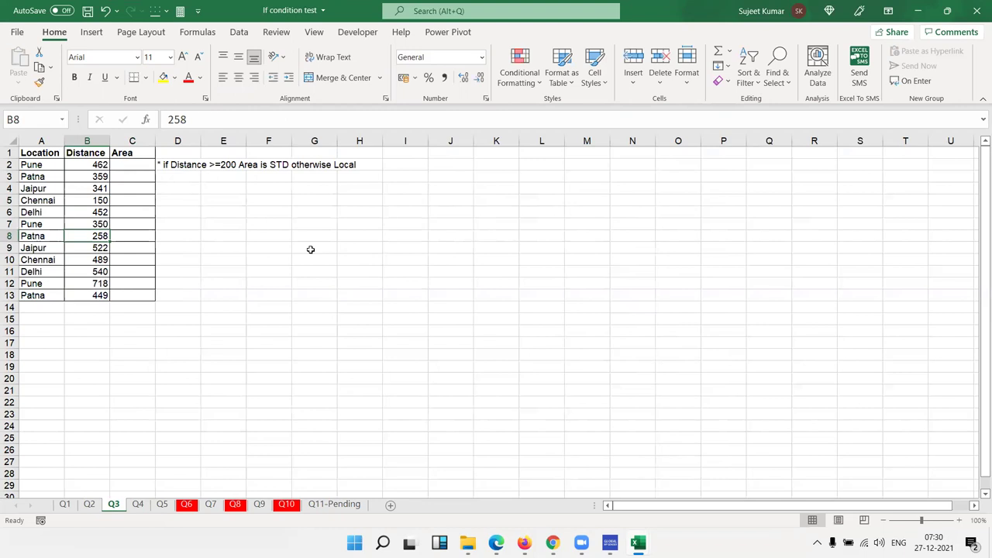
type("170")
key("Return")
key("Down")
key("Down")
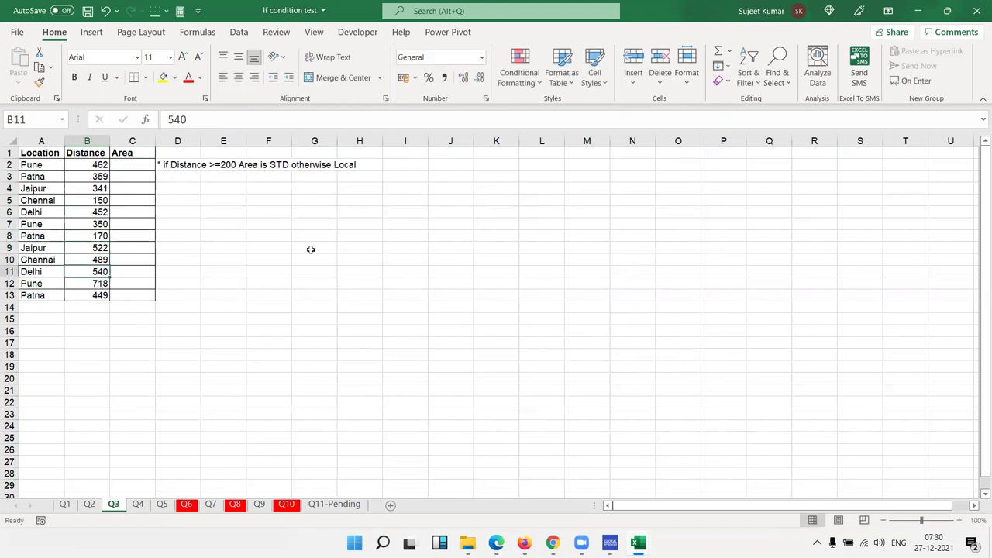
type("190")
key("Up")
key("Up")
key("Up")
key("Up")
key("Up")
key("Up")
key("Up")
type("180")
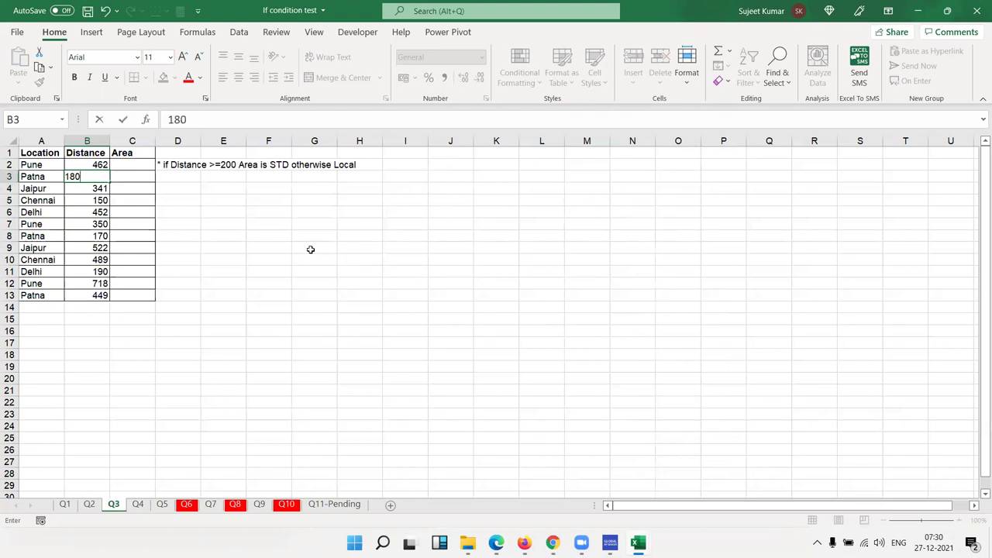
key("Return")
- Type STD in C2 and Local in C3 as the first two Areas
key("Up")
key("Up")
key("Right")
type("S")
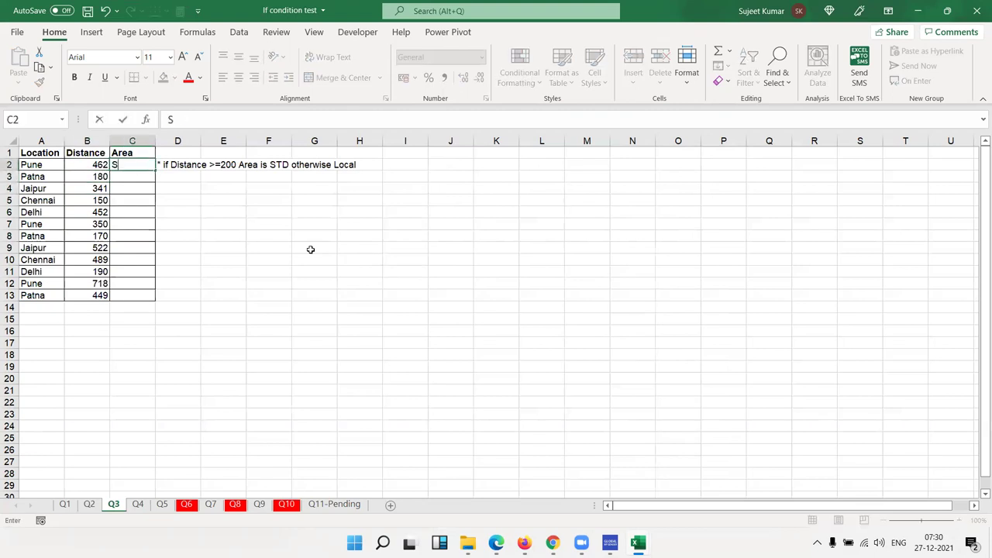
type("TT")
key("BackSpace")
type("D")
key("Return")
type("Local")
key("Return")
key("Up")
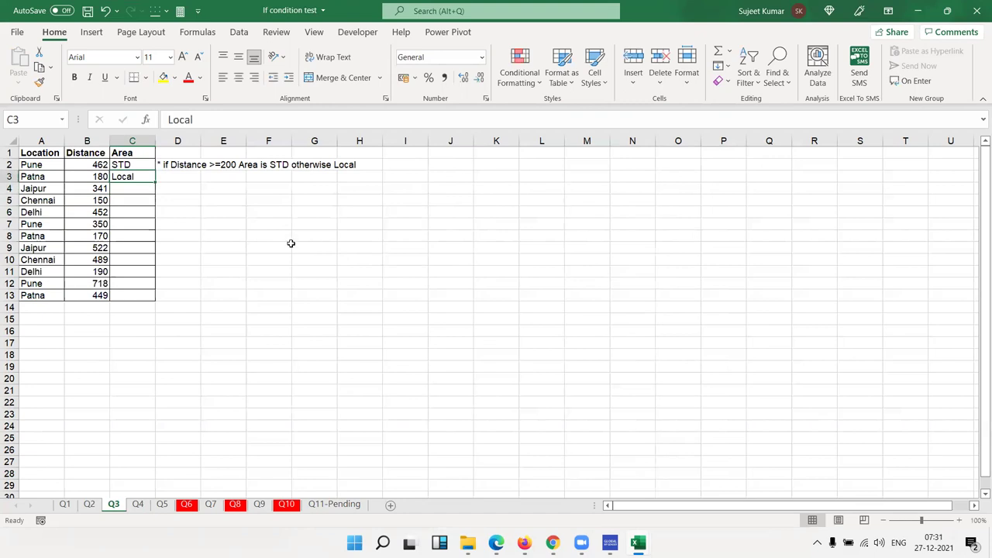
- On sheet Q4, fill the TAX cells B2:B16 with =RANDBETWEEN(100,900)
left_click(138, 504)
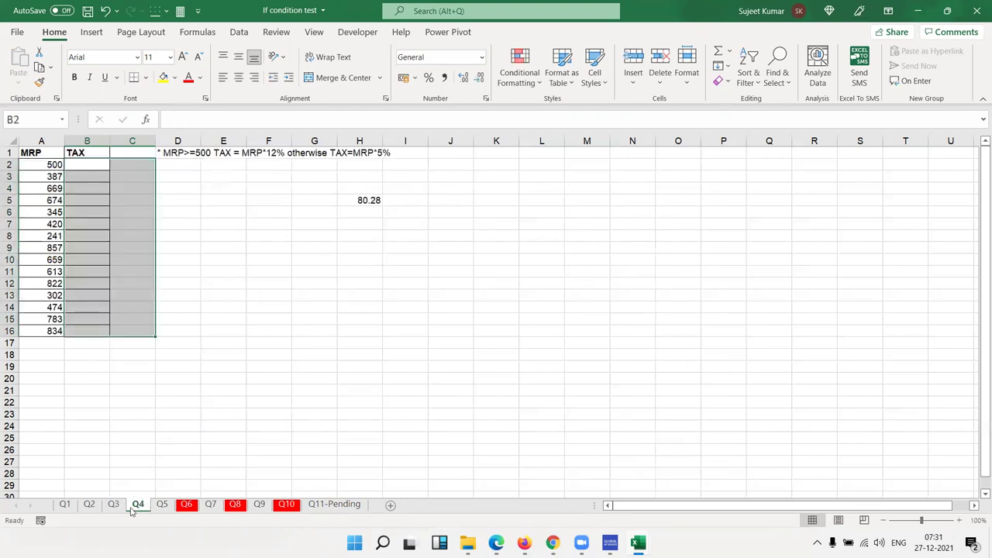
left_click(87, 161)
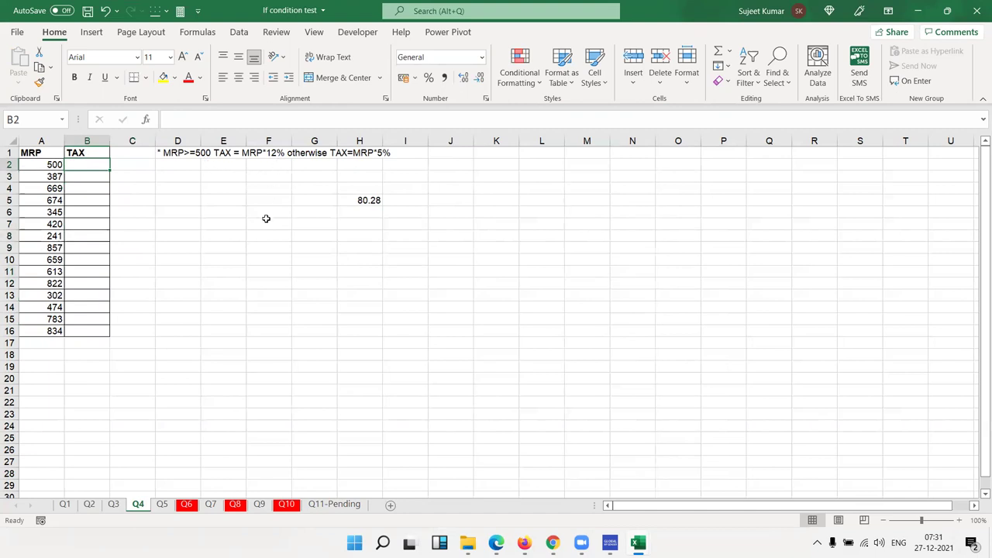
type("=ra")
key("Down")
key("Down")
key("Down")
key("Tab")
type("100,900")
key("Return")
key("Left")
key("ctrl+Down")
key("Right")
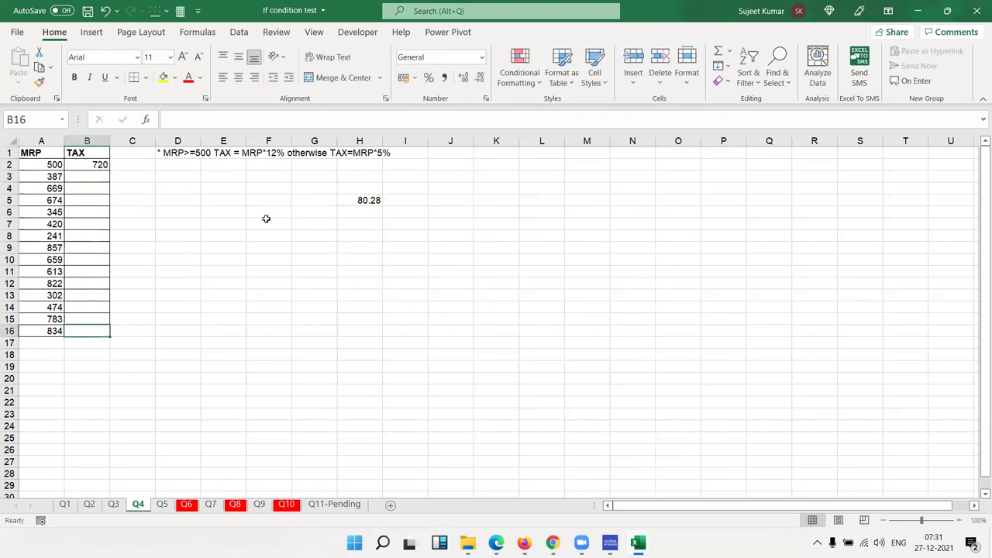
key("ctrl+shift+Up")
key("ctrl+d")
- Convert the TAX formulas to fixed numbers with Paste Values
key("ctrl+c")
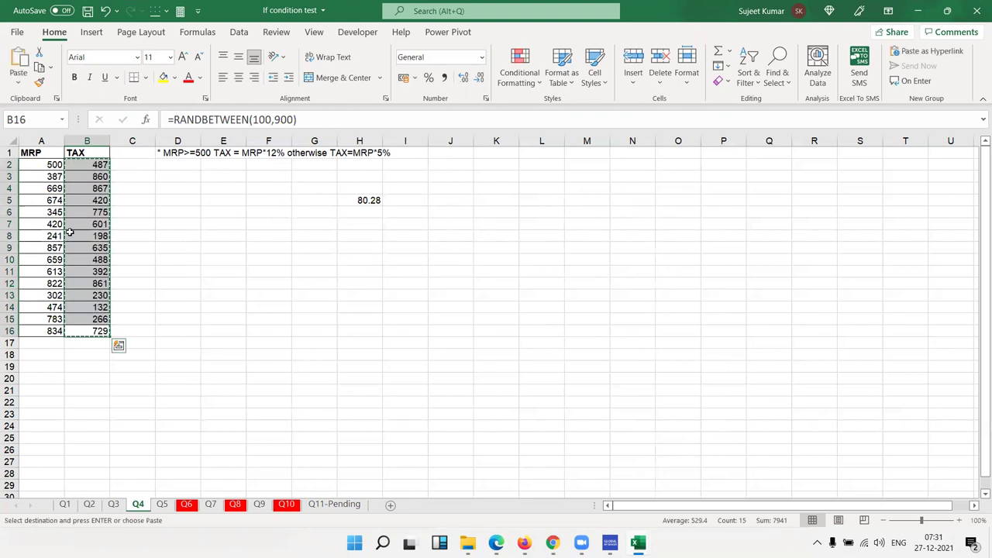
left_click(18, 80)
left_click(16, 177)
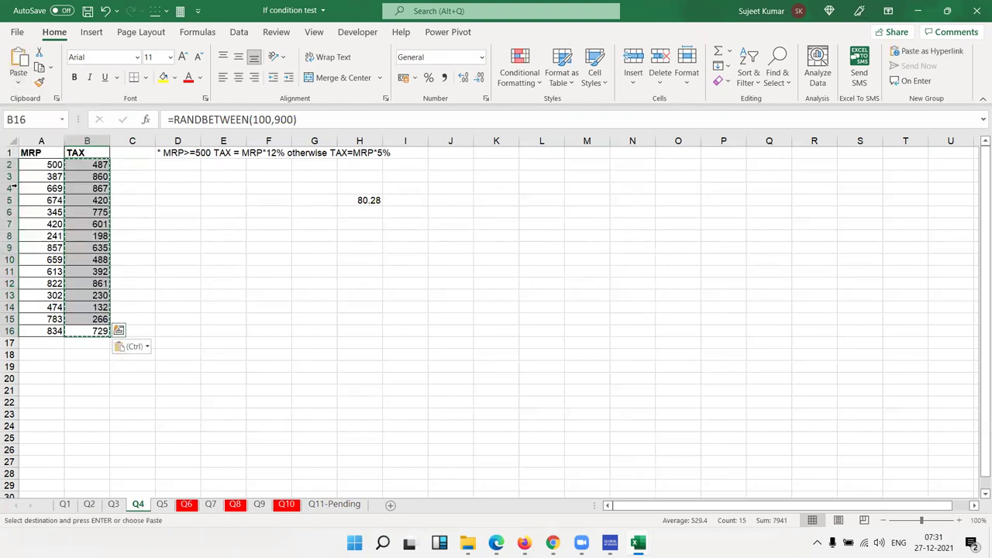
key("Escape")
left_click(93, 236)
left_click(118, 237)
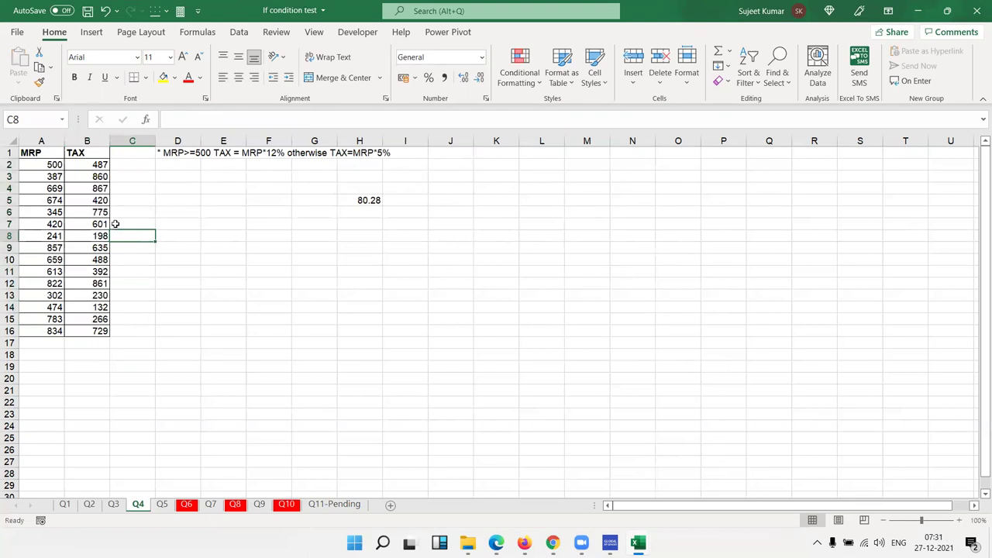
left_click(116, 214)
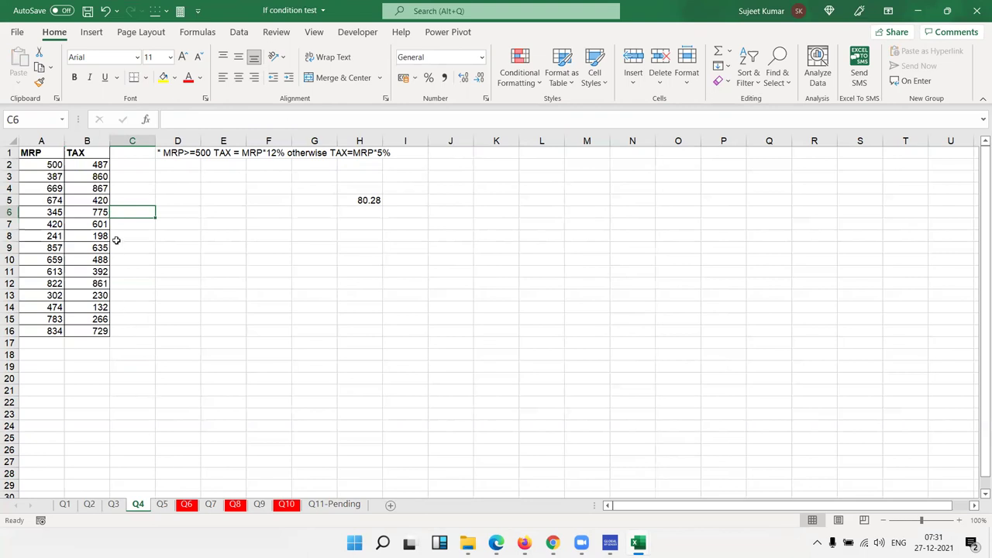
- Clear all values from the TAX column B2:B16
left_click(62, 179)
key("Right")
key("Up")
key("ctrl+shift+Down")
key("Delete")
key("Left")
key("ctrl+Down")
key("ctrl+Up")
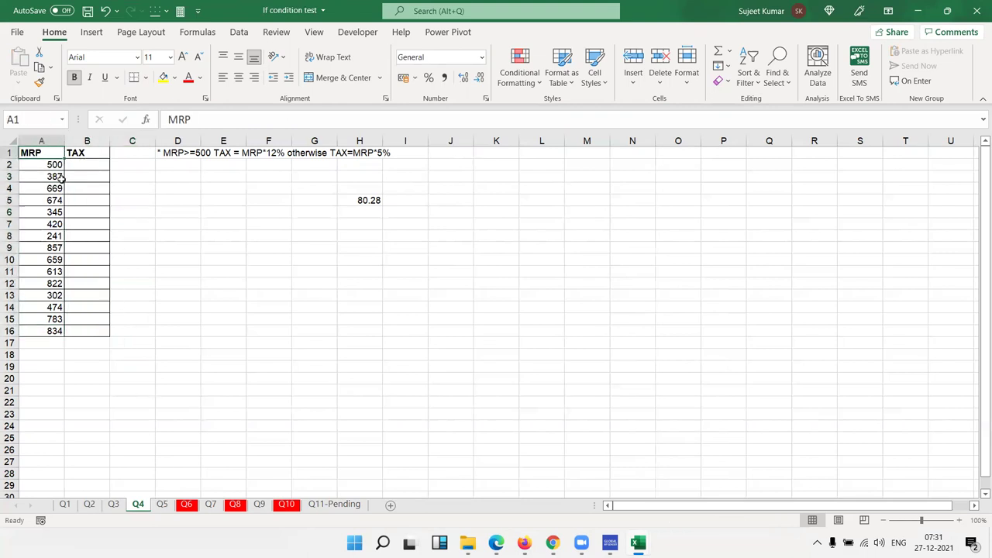
- Switch to sheet Q5 and inspect the 9:37 PM time value
left_click(161, 504)
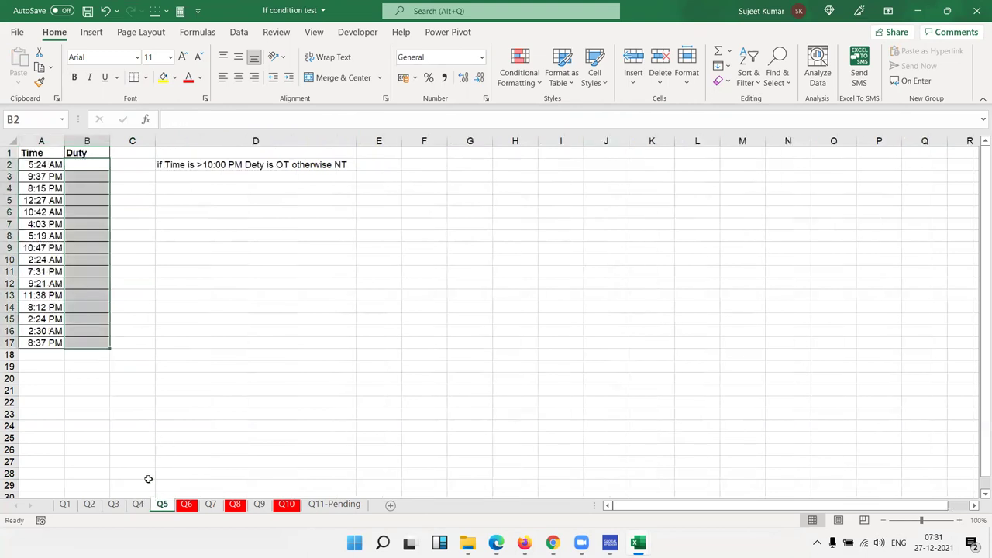
left_click(37, 164)
left_click(47, 177)
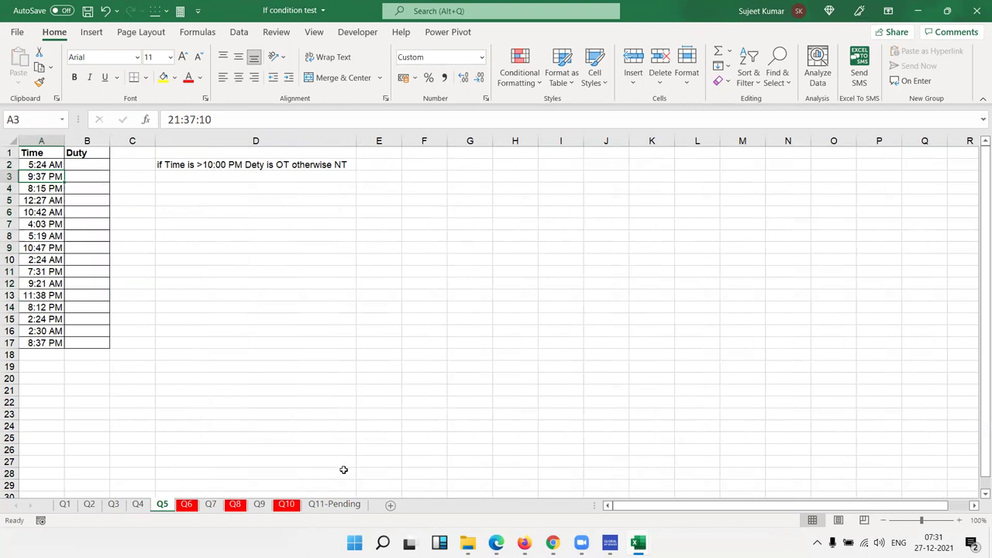
- Switch to sheet Q6 and select the first student's five subject marks
left_click(187, 505)
left_click(193, 354)
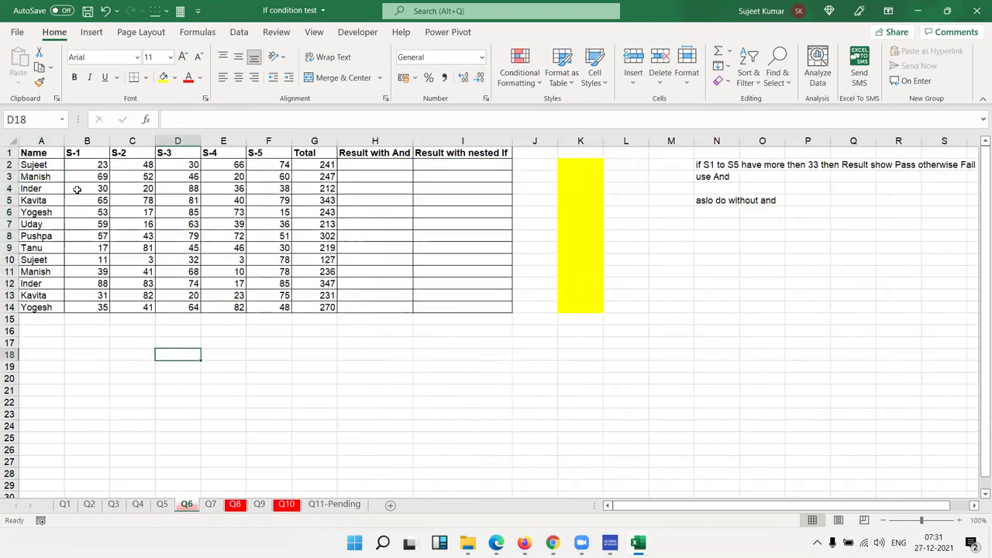
left_click(79, 163)
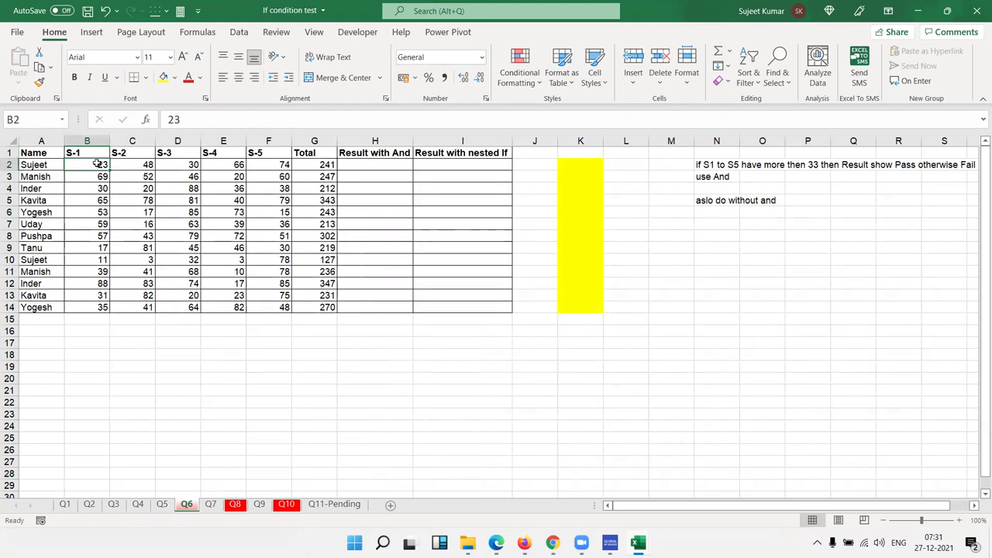
left_click_drag(97, 164, 262, 163)
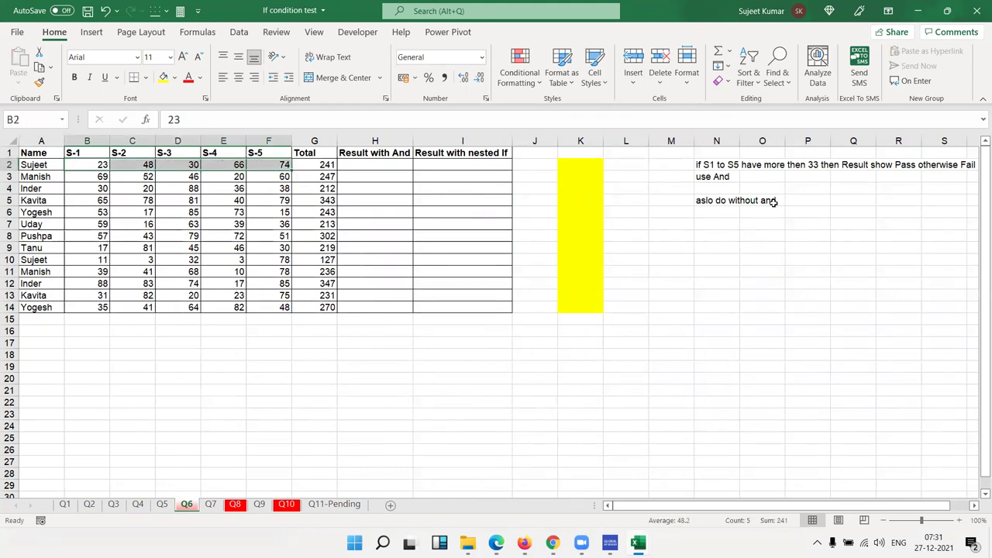
- Delete the blank yellow column K beside the instruction notes
left_click(721, 168)
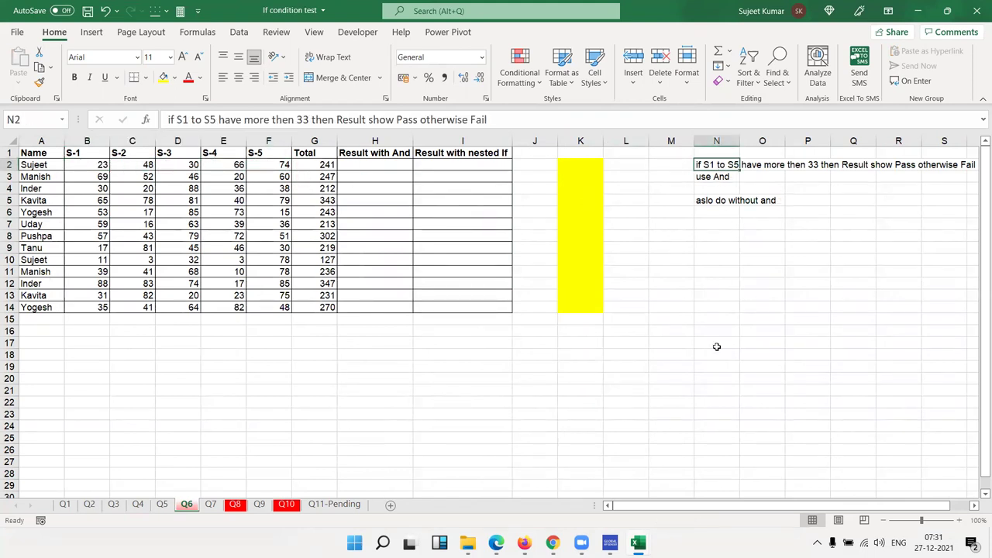
left_click(584, 140)
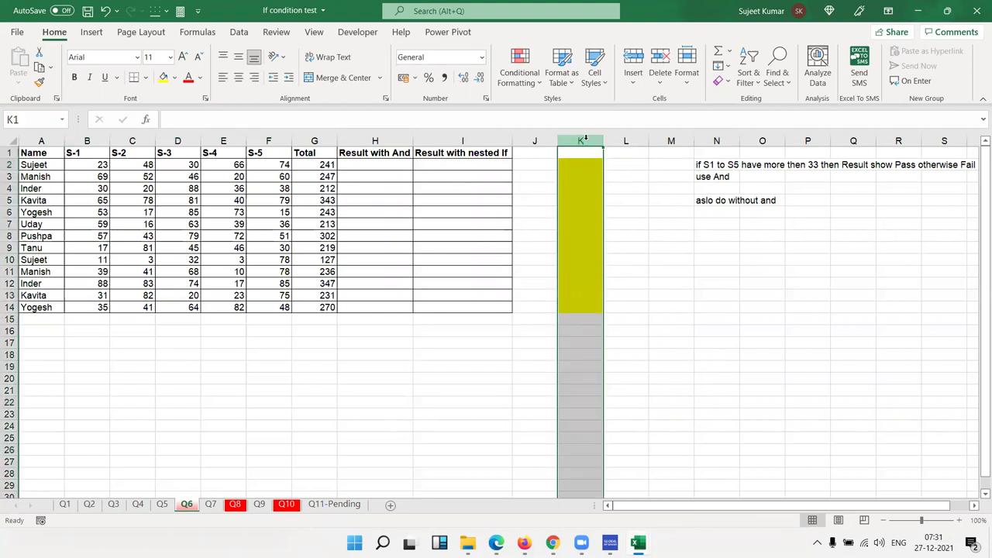
key("ctrl+plus")
key("ctrl+minus")
key("ctrl+minus")
key("ctrl+minus")
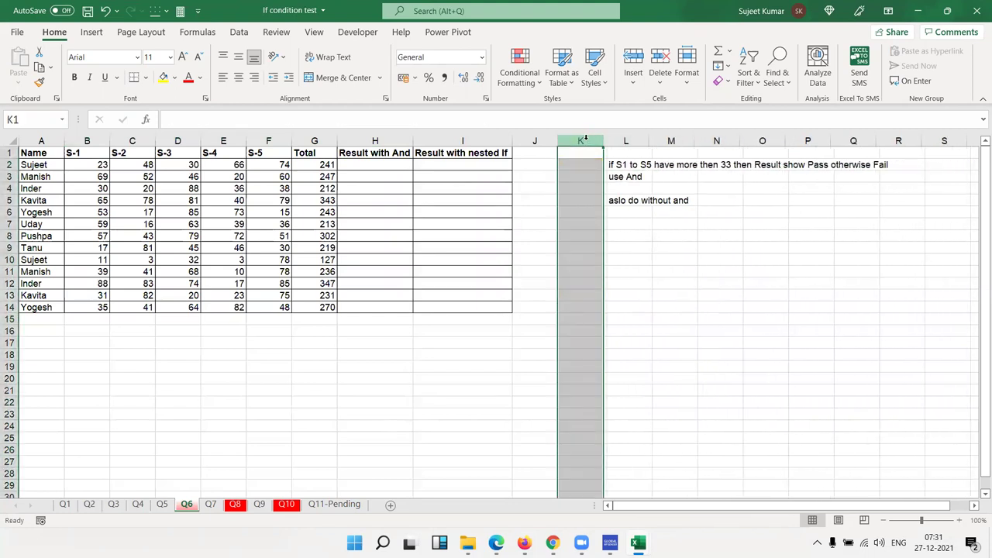
- Review the And and nested-If notes, the G5 total, and both Result columns
left_click(616, 174)
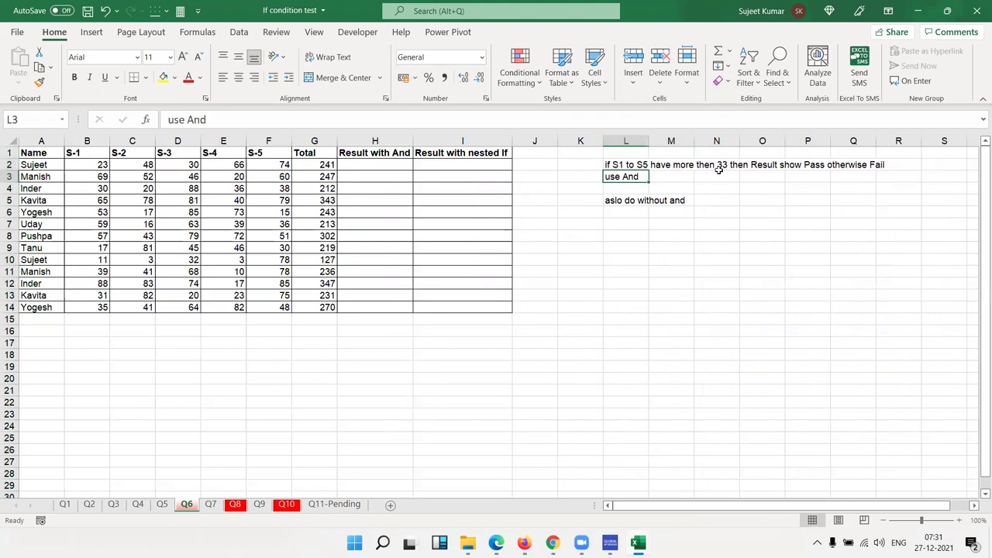
left_click(332, 199)
mouse_move(390, 166)
left_mouse_down()
mouse_move(383, 188)
mouse_move(394, 239)
left_mouse_up()
left_click(620, 208)
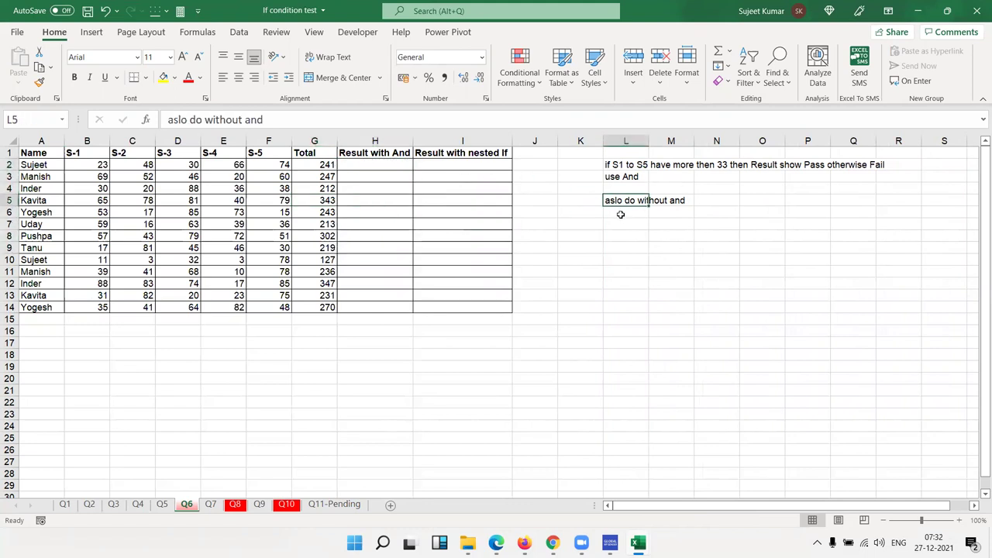
left_click(457, 182)
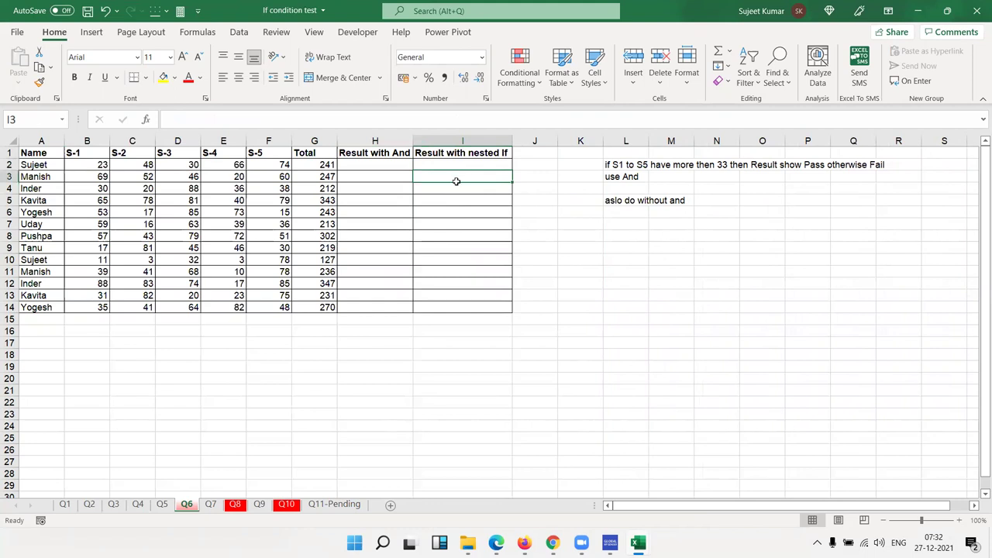
left_click_drag(457, 182, 454, 290)
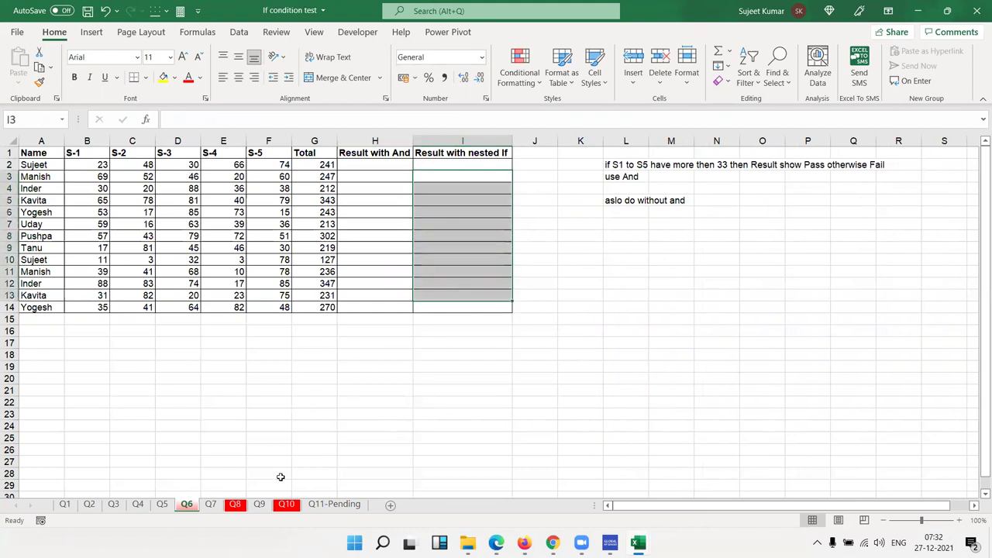
- On the Q7 sheet, enter =RANDBETWEEN(10,90) in Marks cell B2
left_click(207, 508)
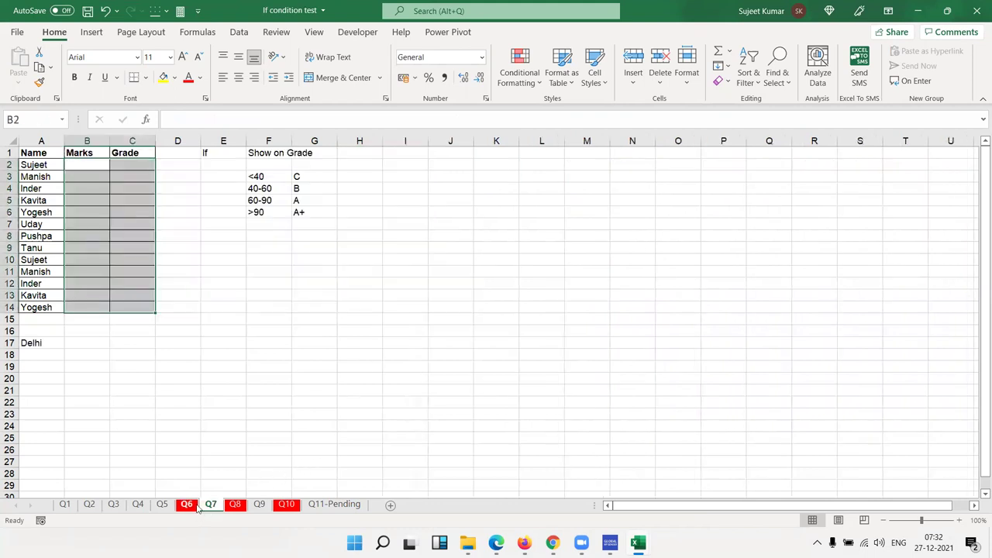
left_click(183, 341)
left_click(93, 165)
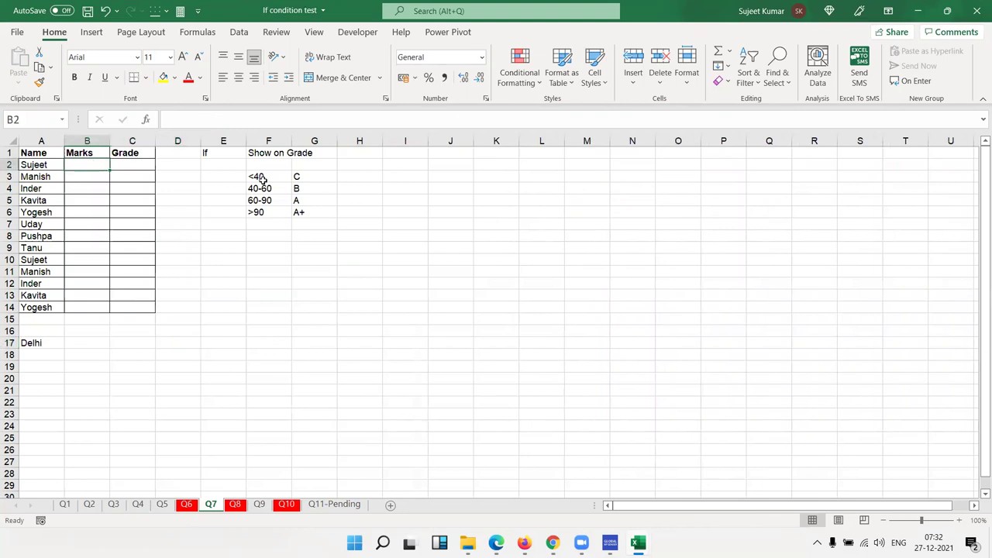
type("=ra")
key("Down")
key("Down")
key("Down")
key("Tab")
type("10,90")
key("Return")
- Fill the random formula down B2:B14 and paste the marks back as fixed values
key("Left")
key("ctrl+Down")
key("Right")
key("ctrl+shift+Up")
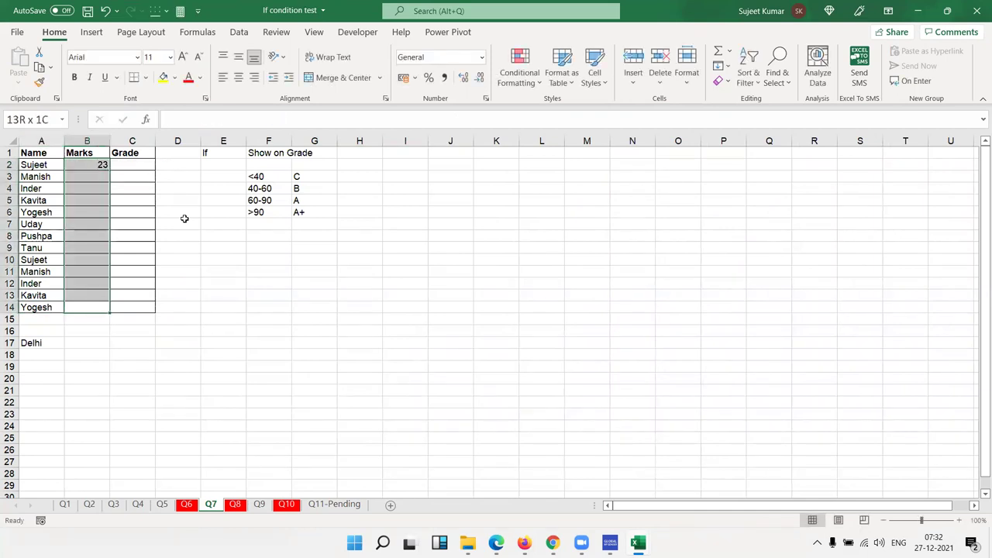
key("ctrl+d")
key("ctrl+c")
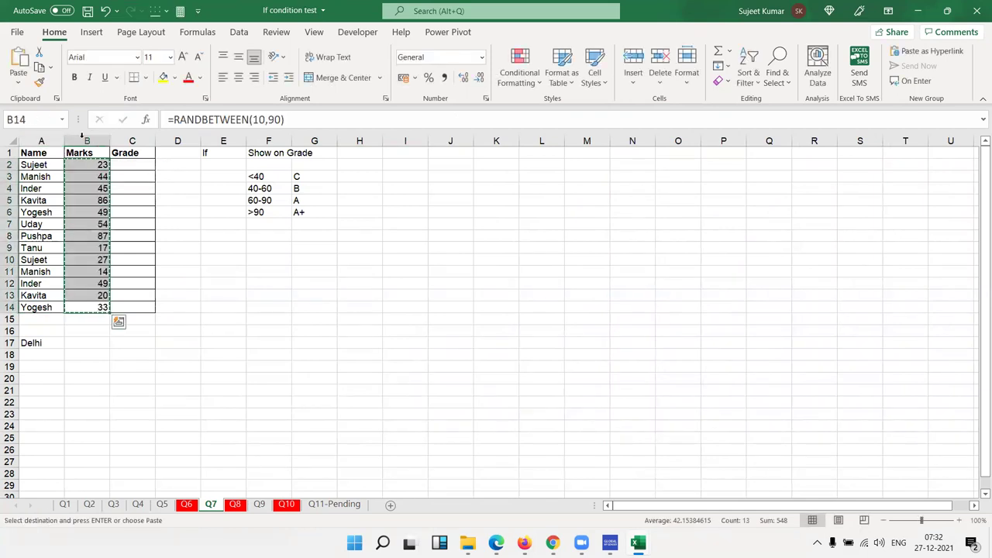
left_click(18, 82)
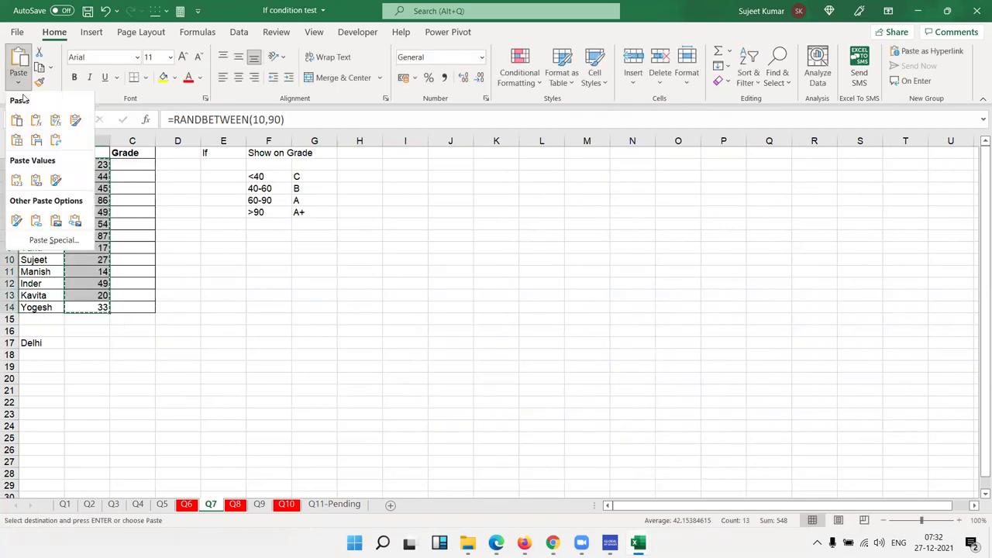
left_click(16, 179)
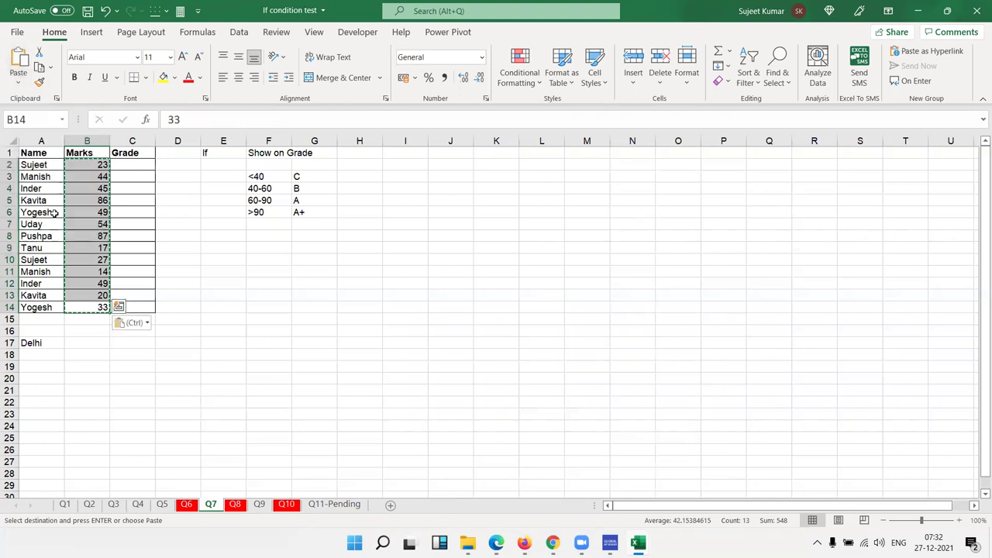
left_click(236, 504)
- Delete the empty column E on the Q8 sheet so the incentive table shifts left
left_click_drag(45, 166, 47, 354)
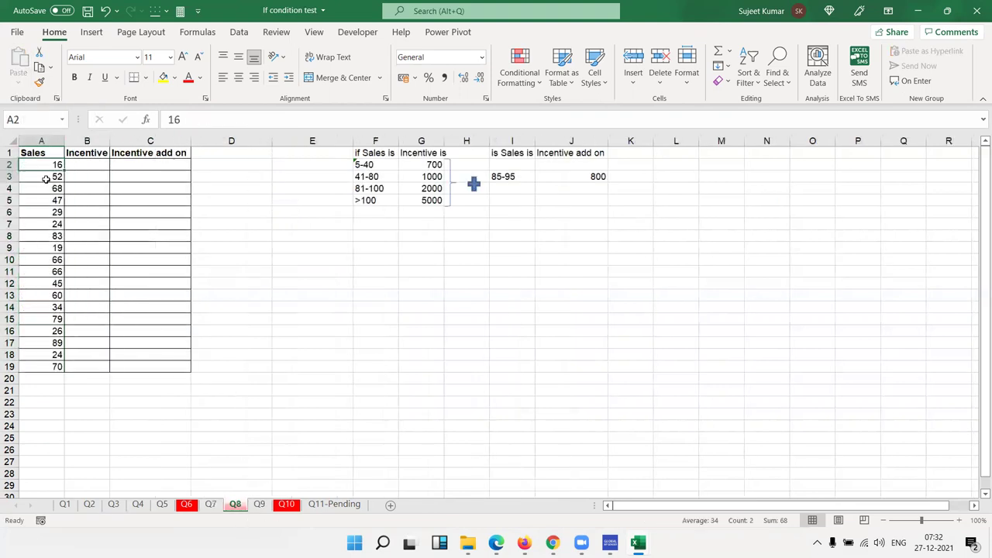
left_click_drag(87, 166, 84, 250)
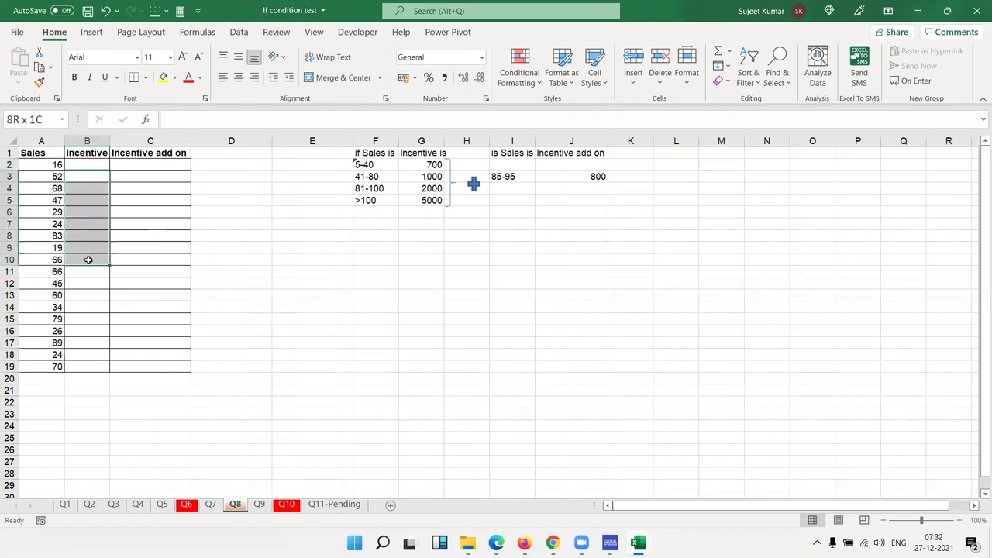
left_click(300, 143)
key("ctrl+minus")
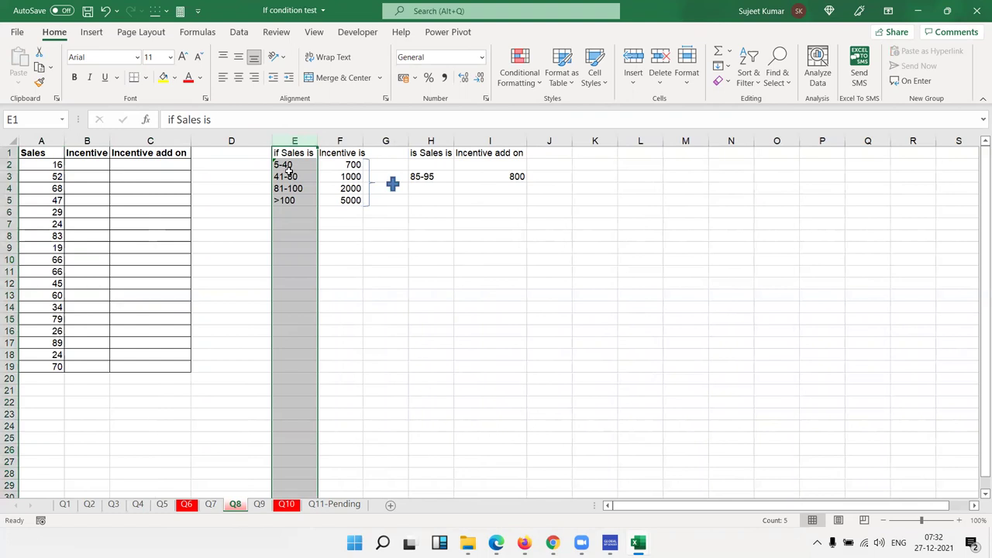
- Review the incentive tiers: 5-40→700, 41-80→1000, 81-100→2000, >100→5000, plus 800 for 85-95
left_click(287, 168)
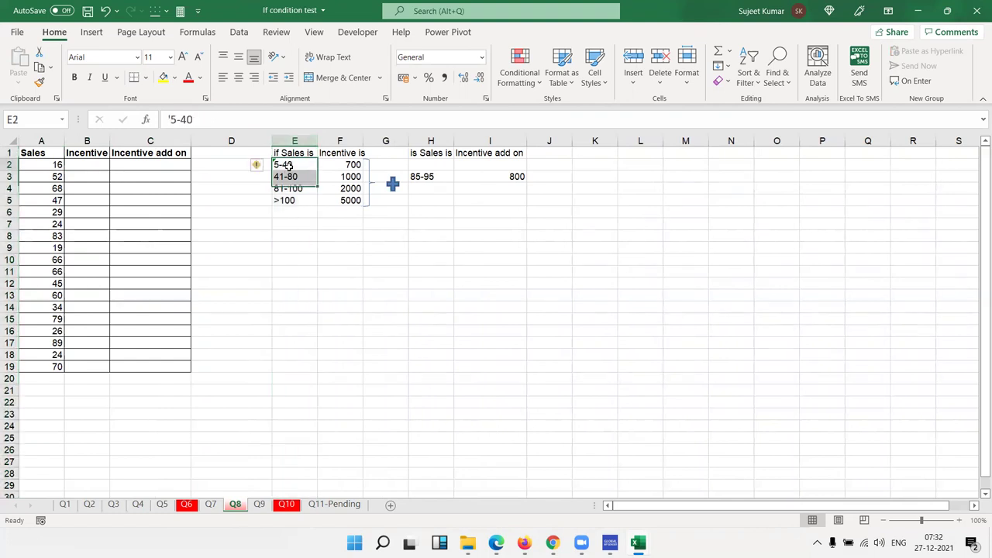
left_click(351, 164)
left_click(303, 176)
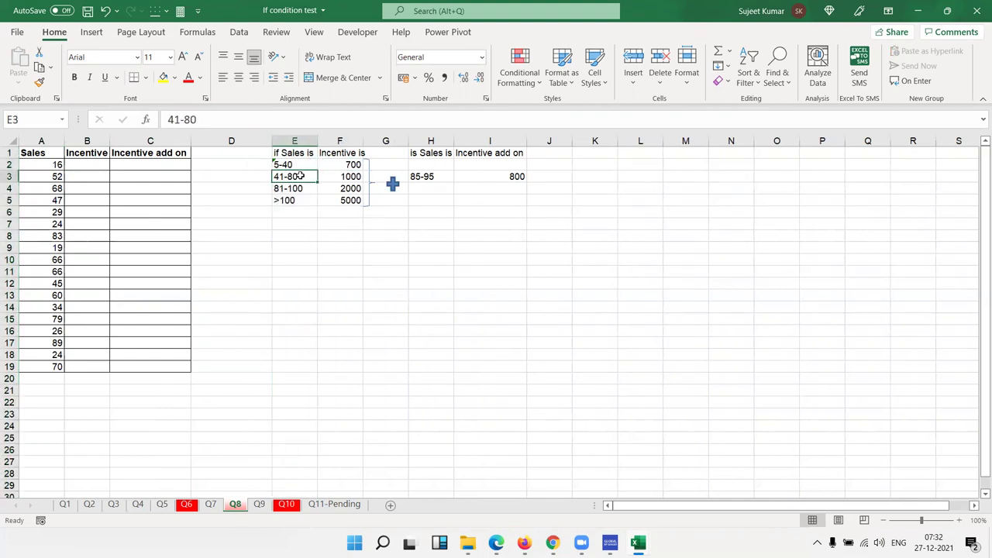
left_click(342, 176)
left_click(279, 189)
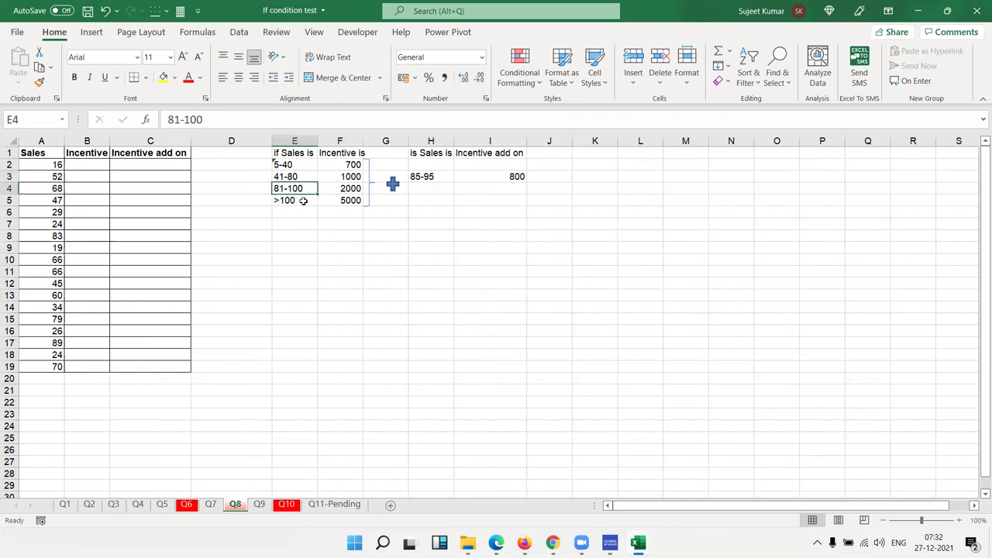
left_click(347, 189)
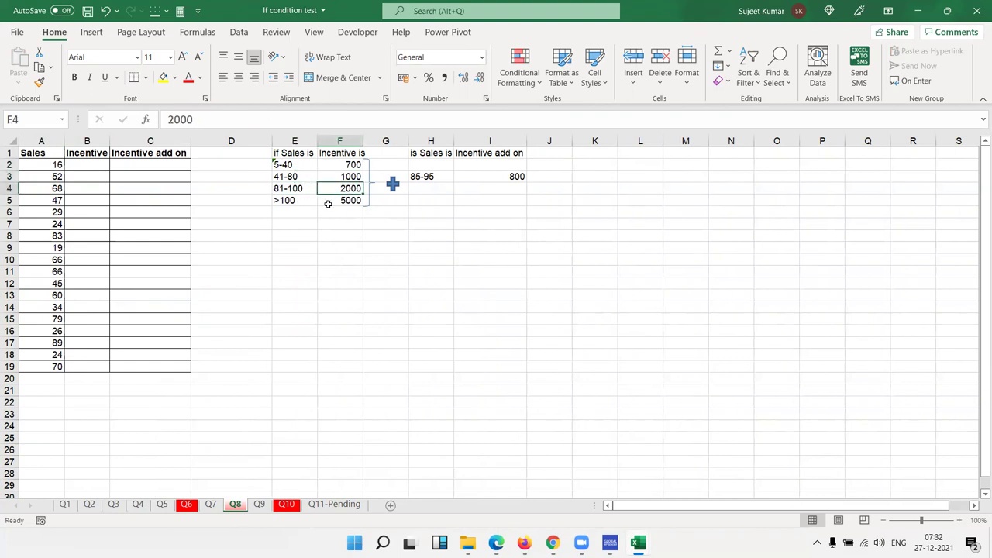
left_click(303, 201)
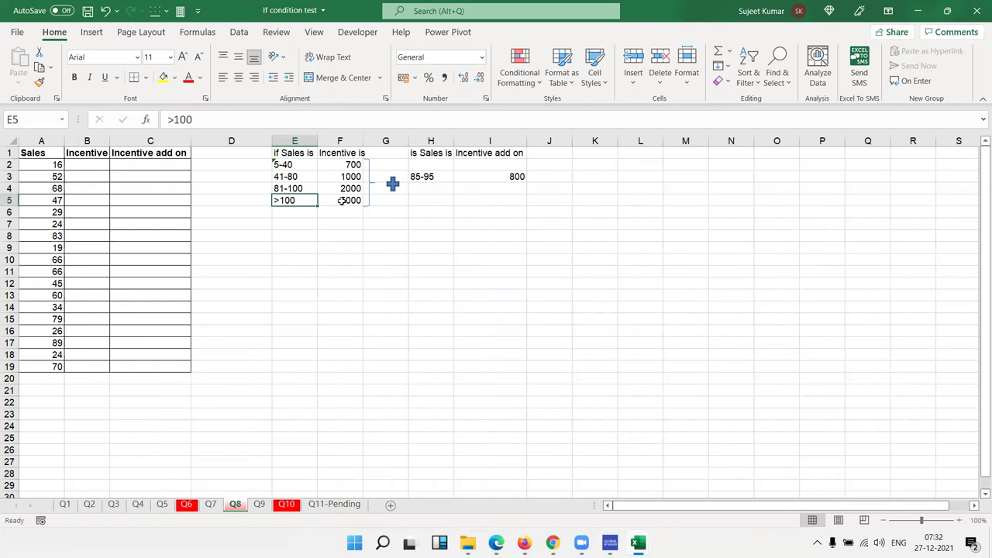
left_click(342, 201)
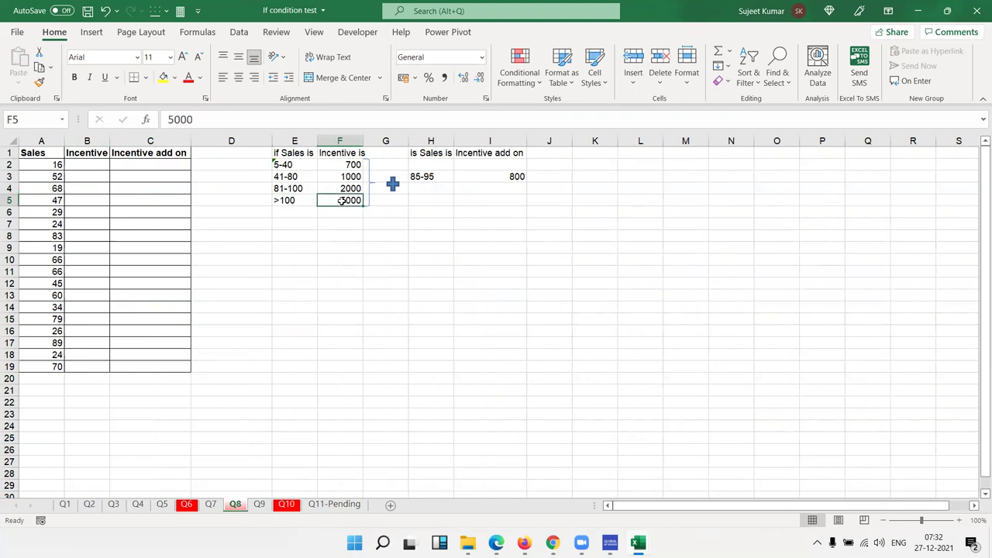
left_click(417, 177)
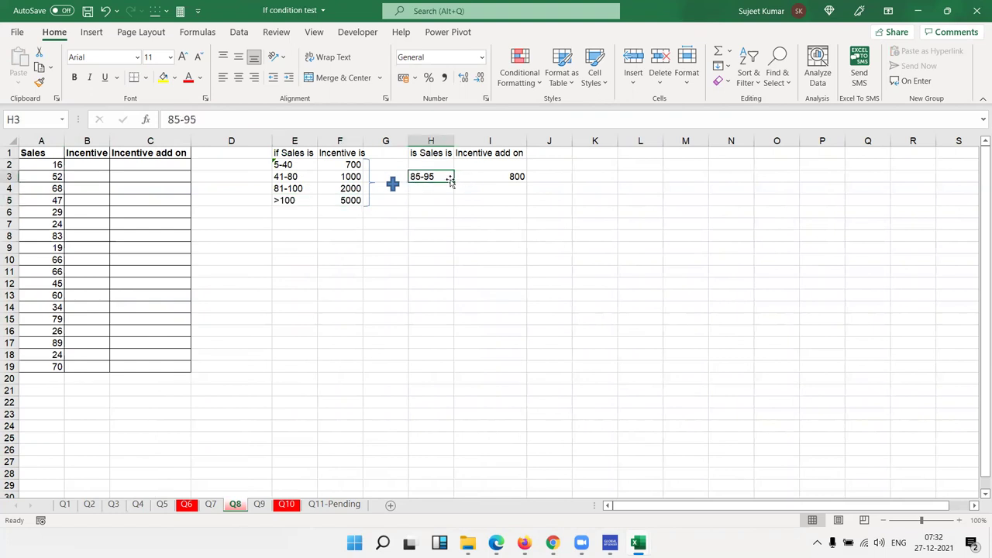
left_click(504, 179)
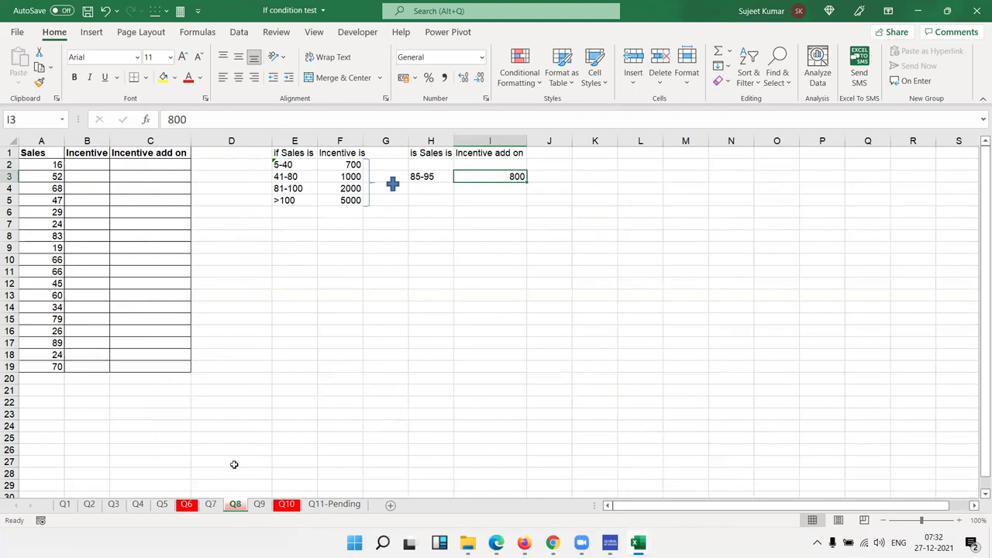
left_click(260, 506)
- Review the Q9 PAN and Voter entries, notes, and the XOR formula in C10 without changing it
left_click(223, 305)
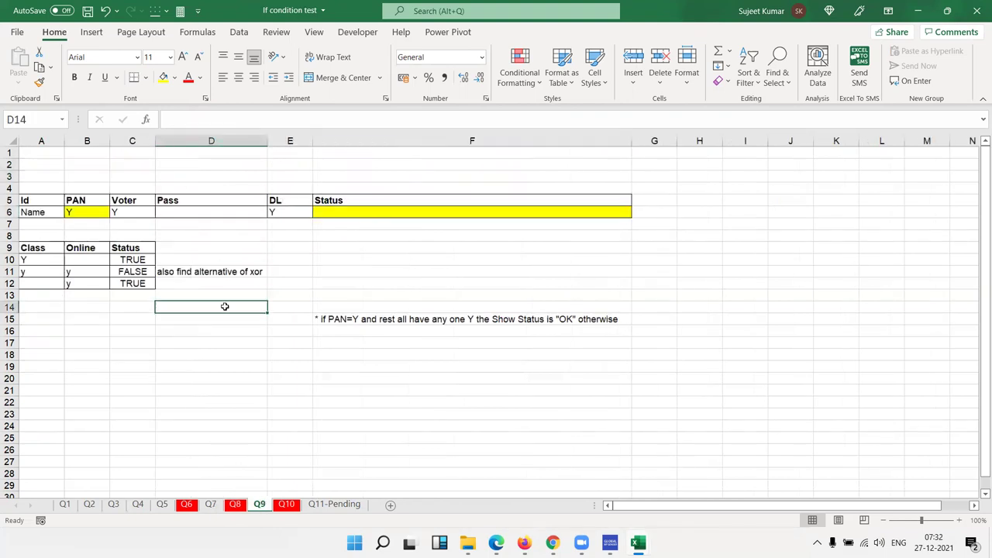
left_click(368, 212)
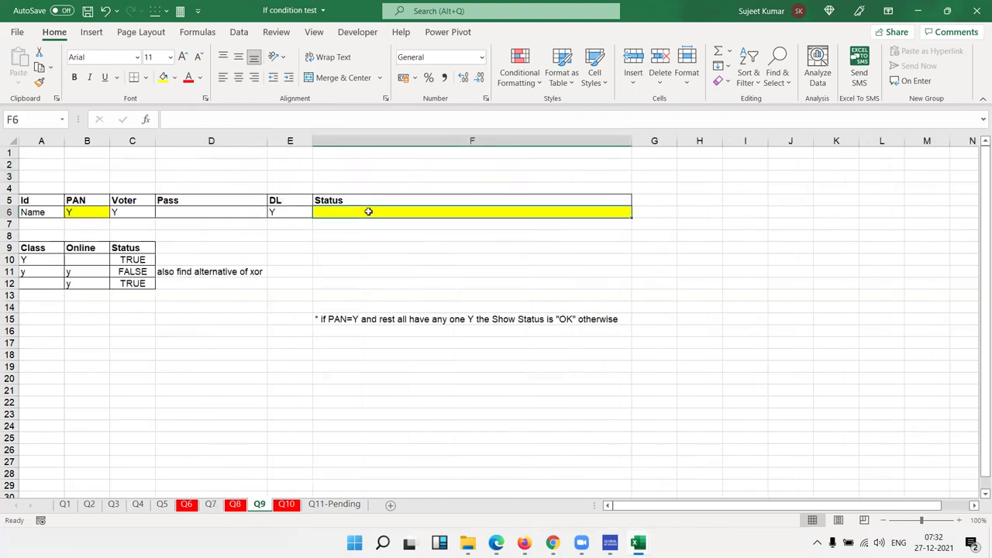
left_click(331, 320)
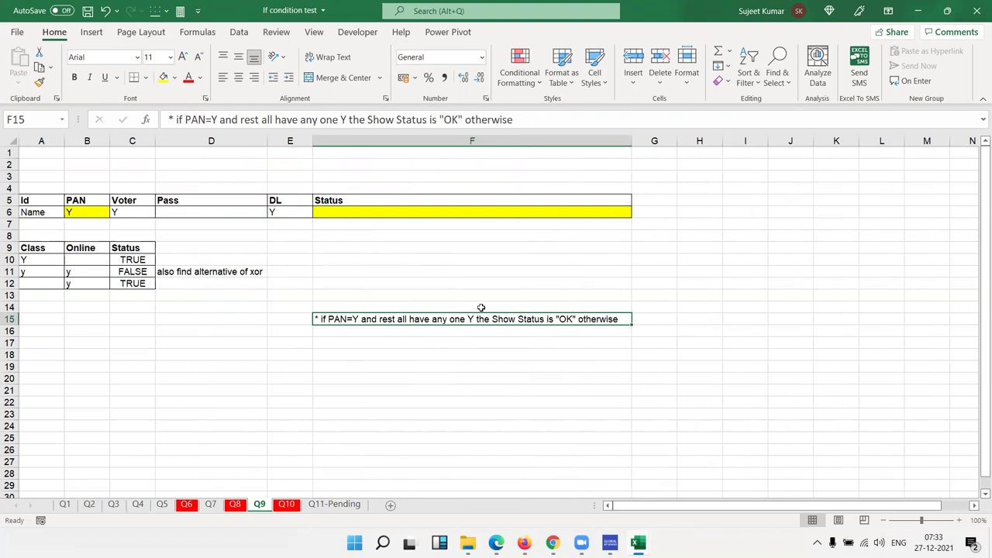
left_click(121, 212)
mouse_move(121, 212)
left_mouse_down()
mouse_move(77, 213)
mouse_move(277, 213)
left_mouse_up()
left_click(74, 212)
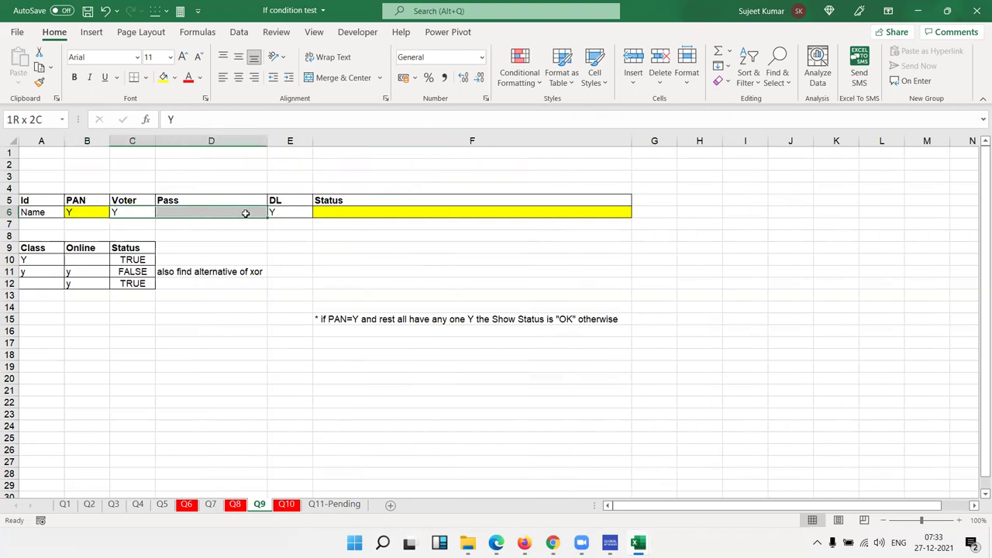
left_click(183, 271)
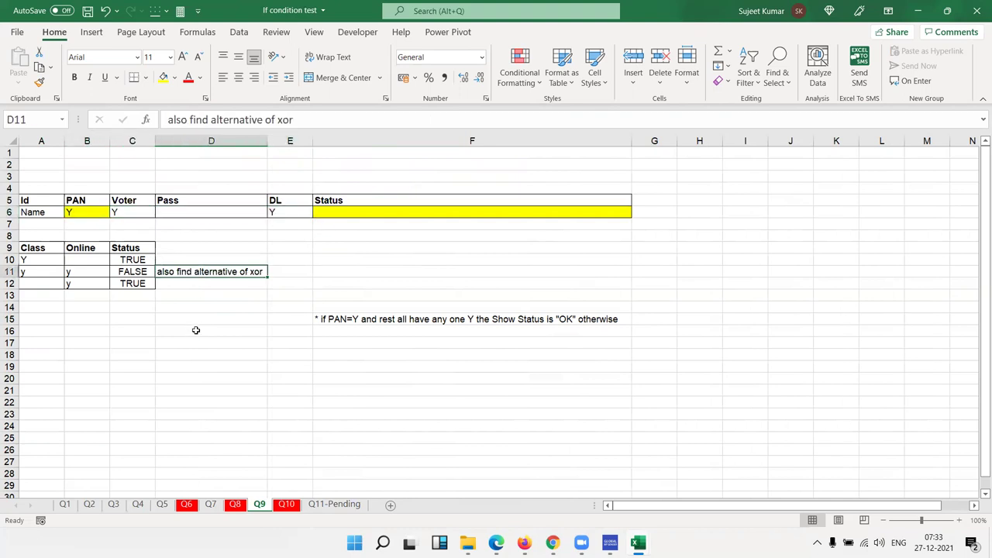
double_click(122, 260)
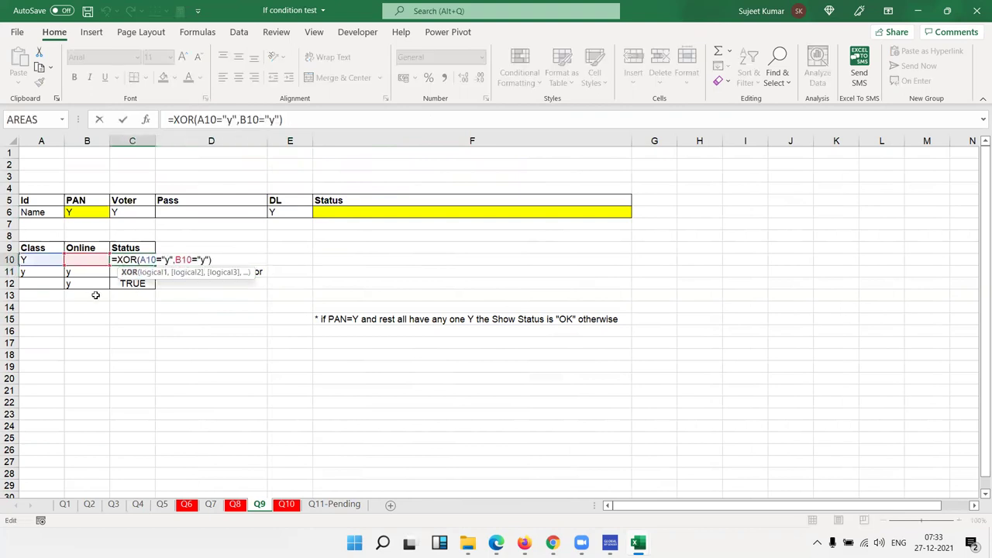
key("Escape")
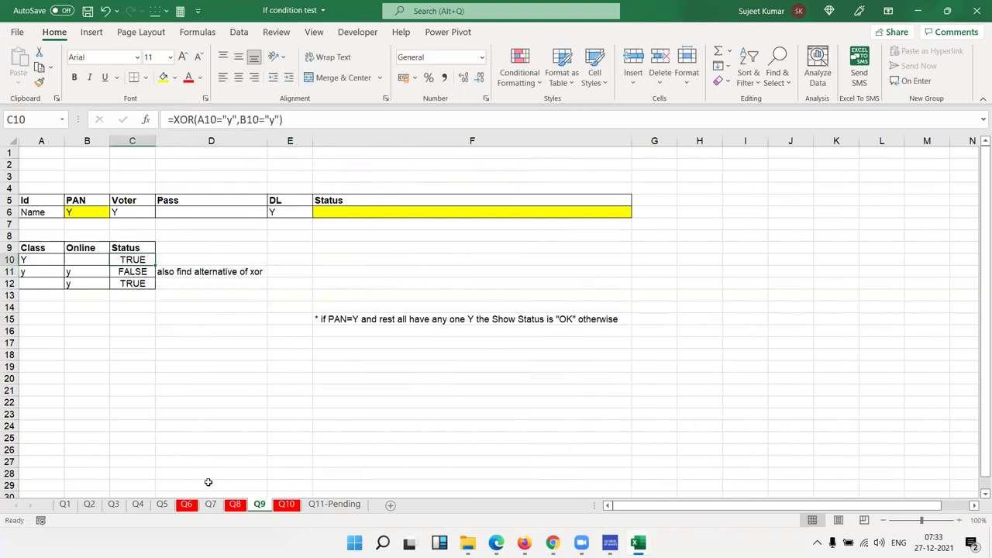
left_click(283, 505)
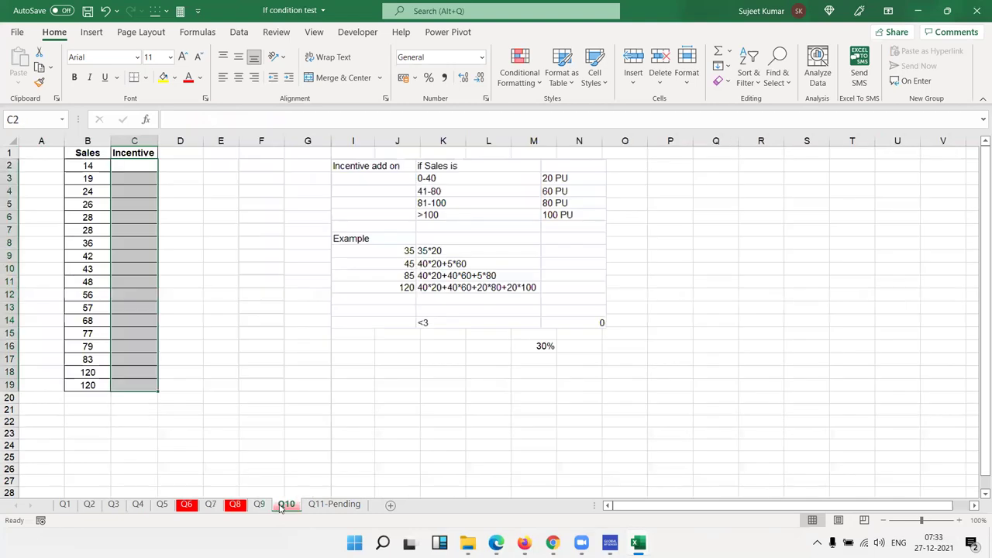
left_click(242, 321)
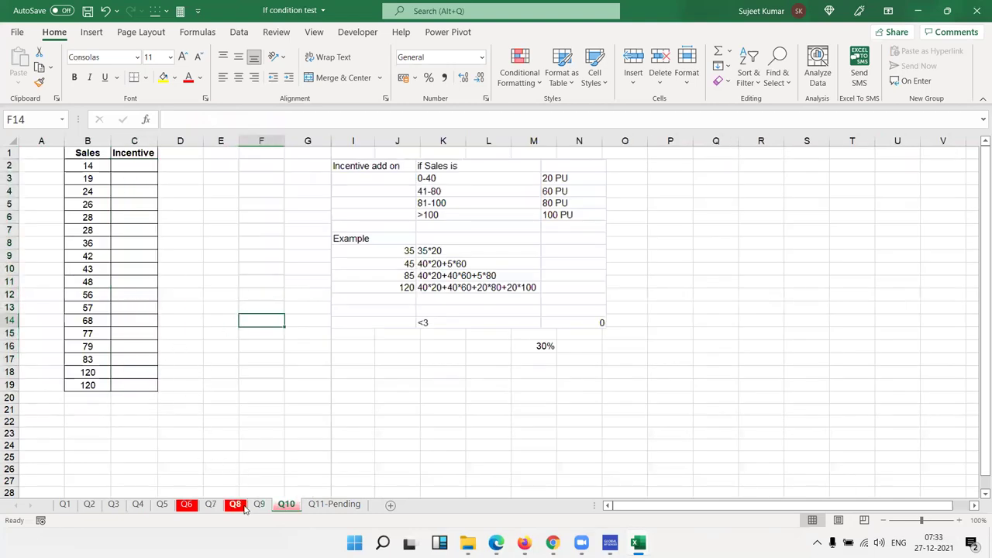
left_click(235, 506)
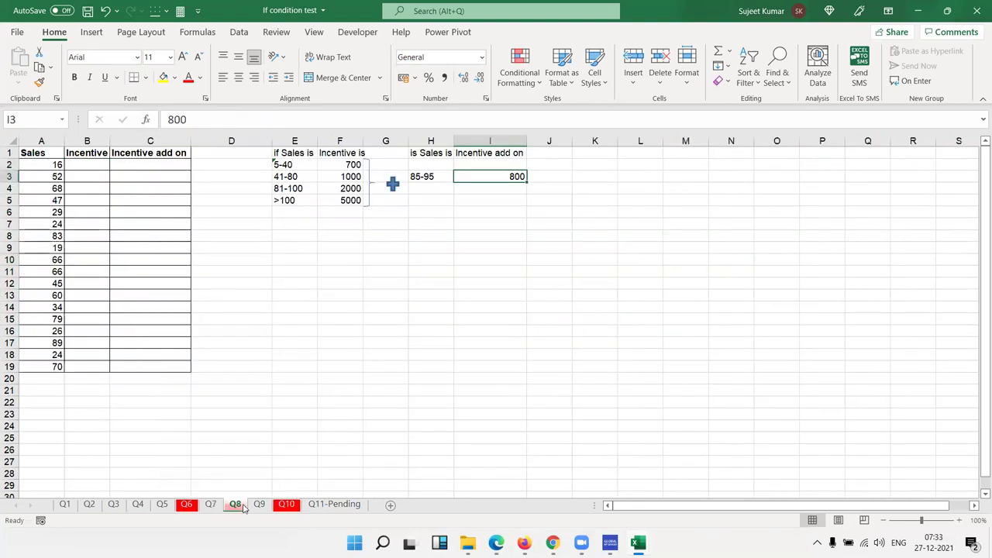
left_click(287, 505)
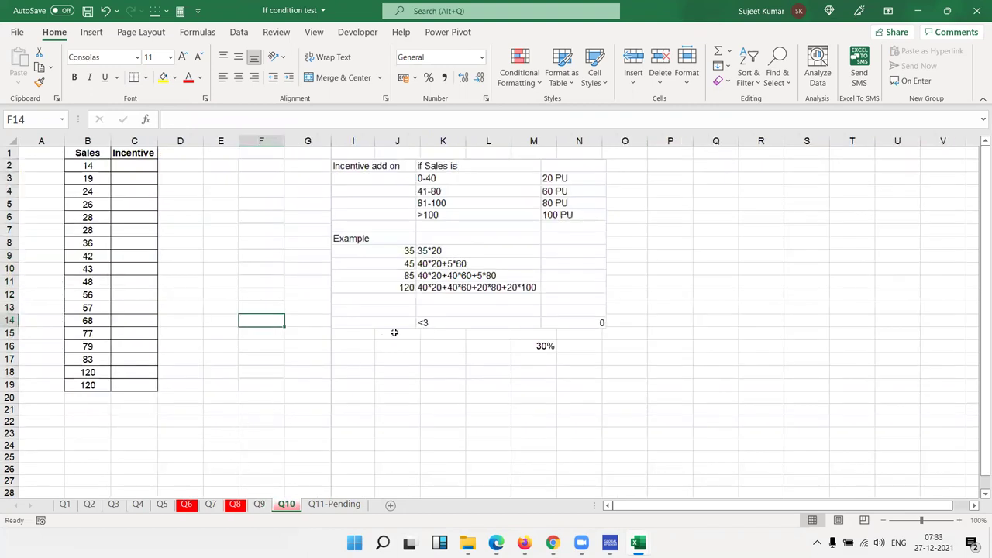
left_click(92, 167)
left_click_drag(128, 165, 129, 180)
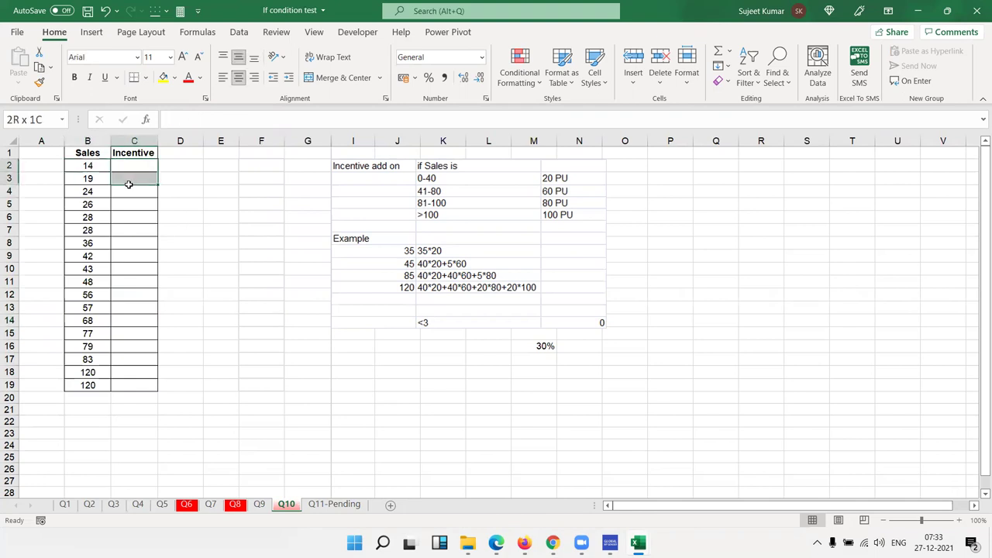
left_click(445, 172)
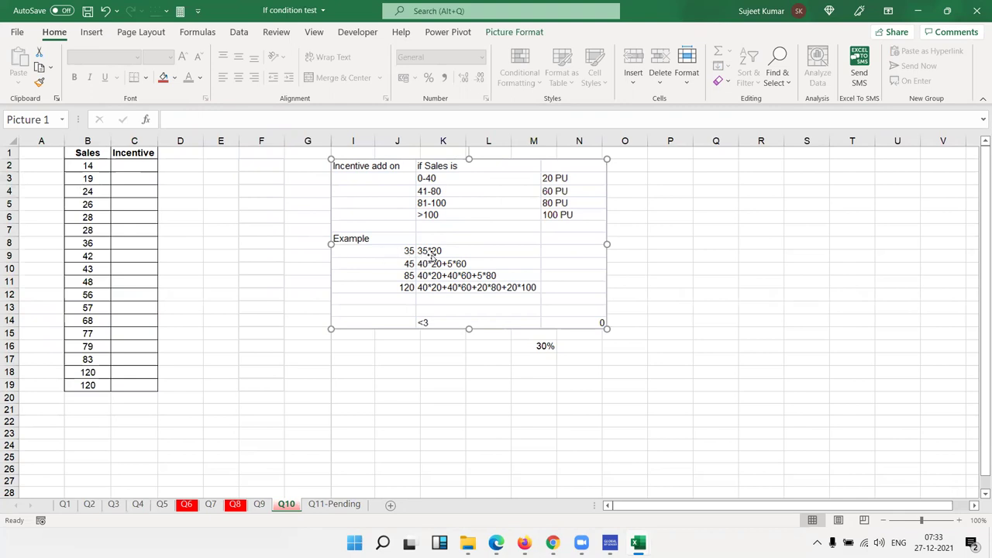
left_click(401, 268)
left_click(186, 229)
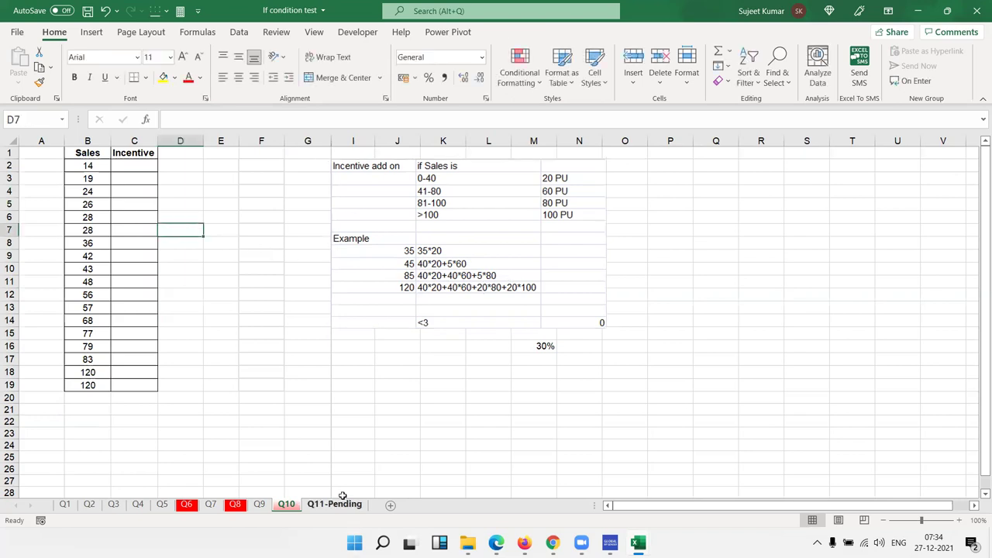
- On the Q11-Pending sheet, inspect the interest formula in E2 without editing it
left_click(340, 504)
left_click(153, 279)
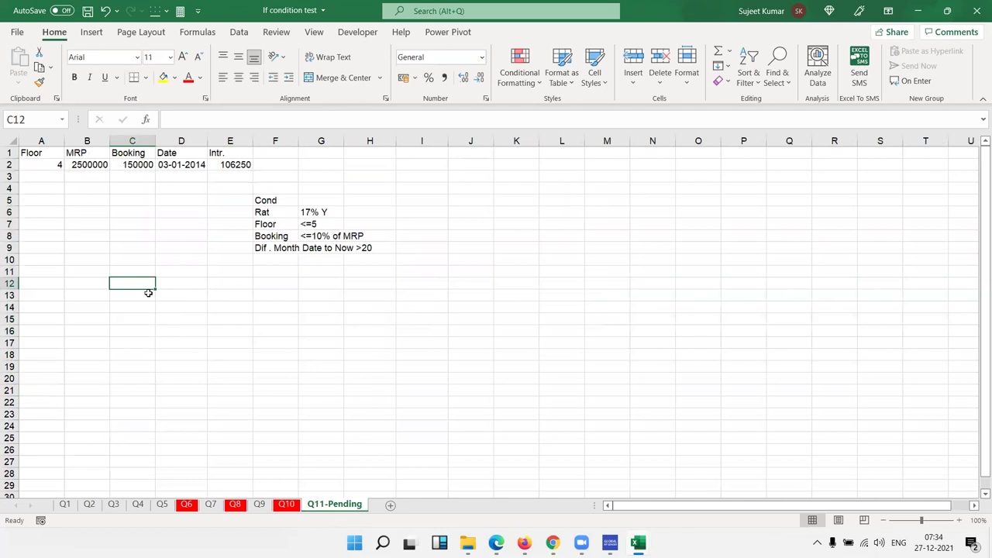
left_click(231, 171)
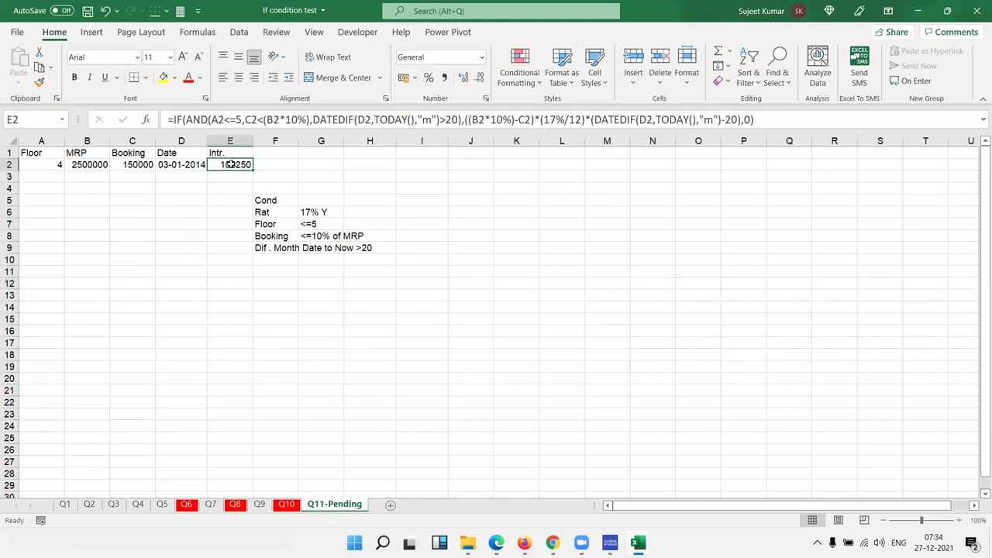
double_click(231, 168)
key("Escape")
left_click(113, 210)
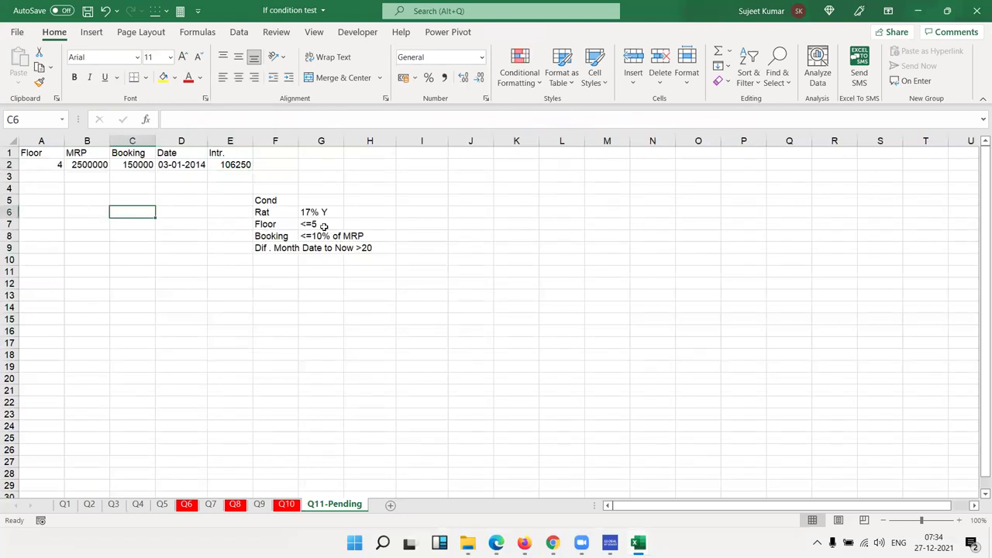
- Review the Floor and Booking conditions, the MRP and Booking values, and the month-difference condition
left_click_drag(315, 224, 273, 224)
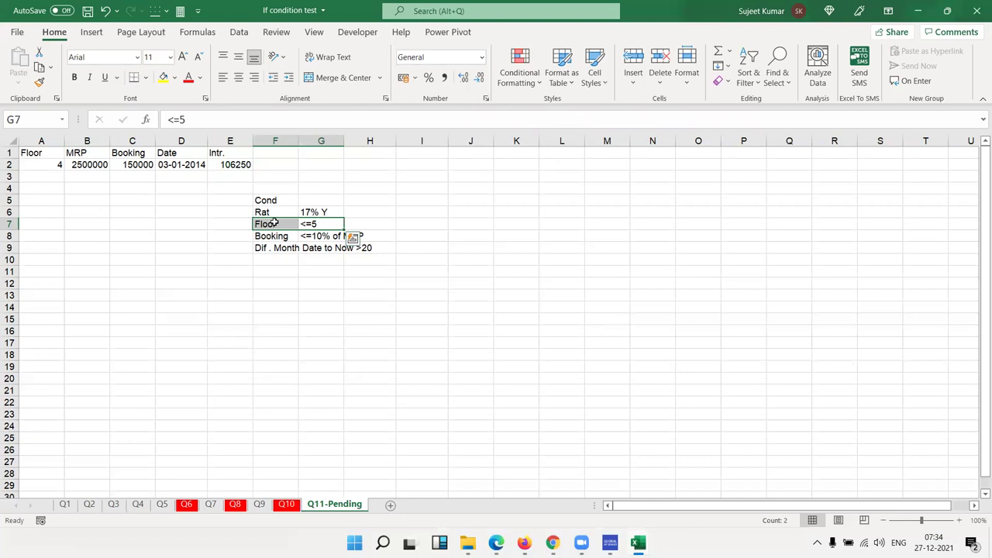
key("Down")
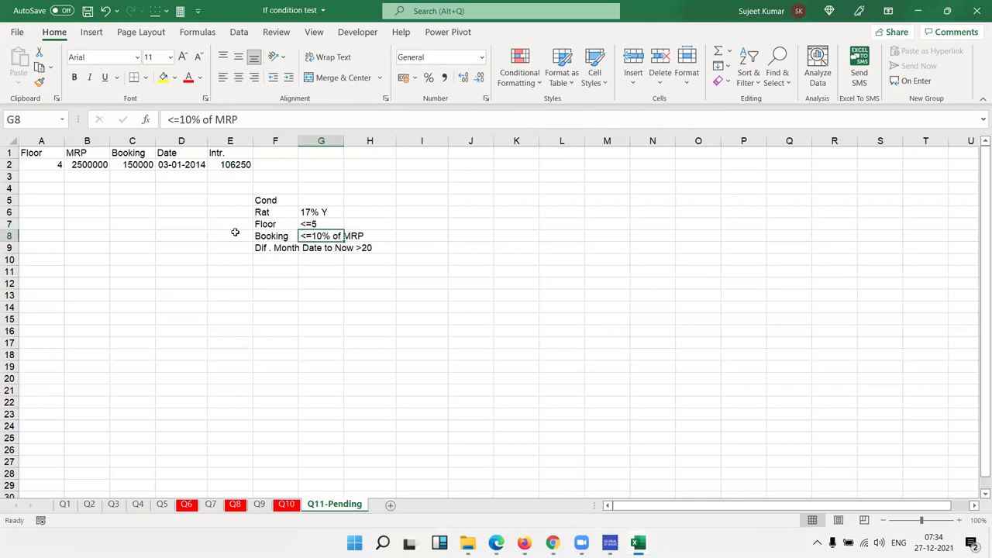
left_click(81, 163)
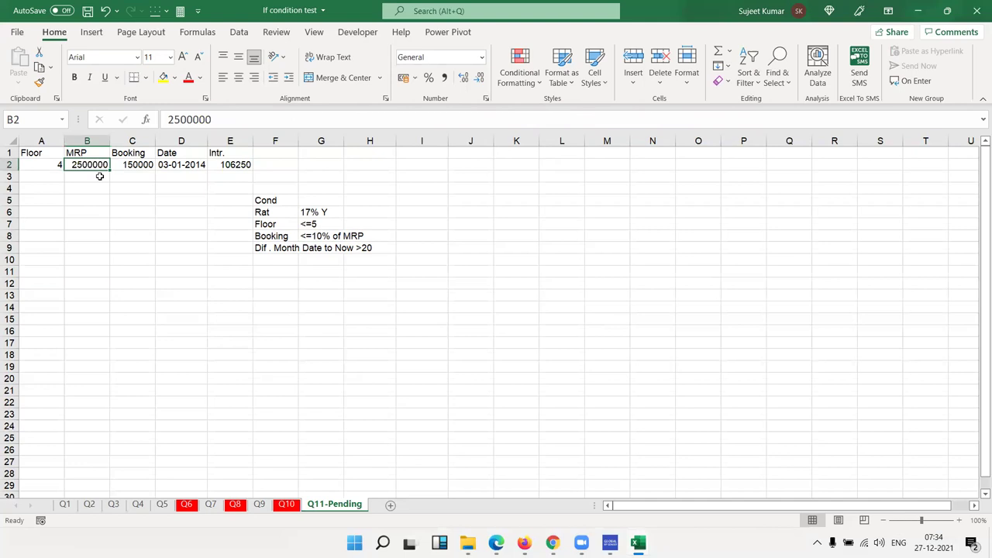
left_click(133, 164)
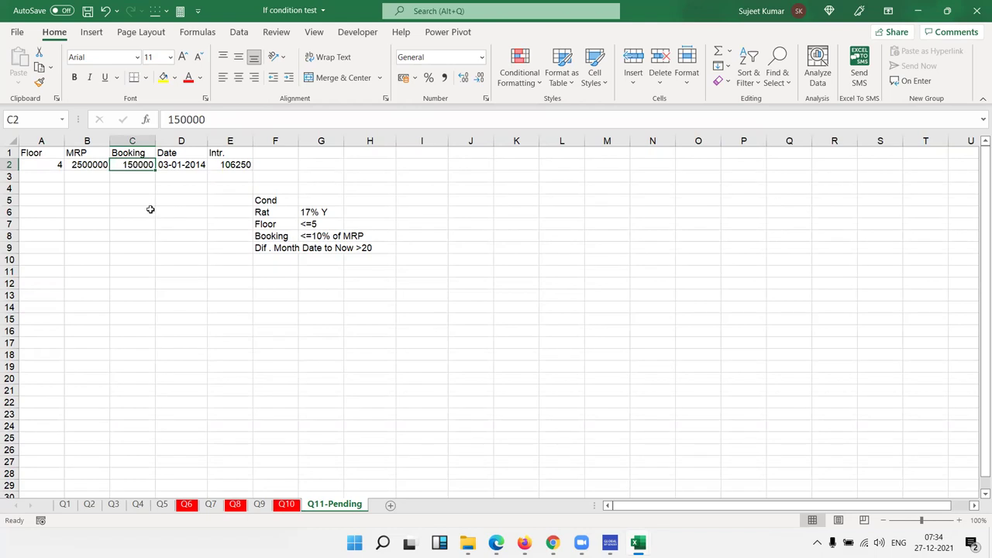
left_click(266, 250)
left_click(214, 258)
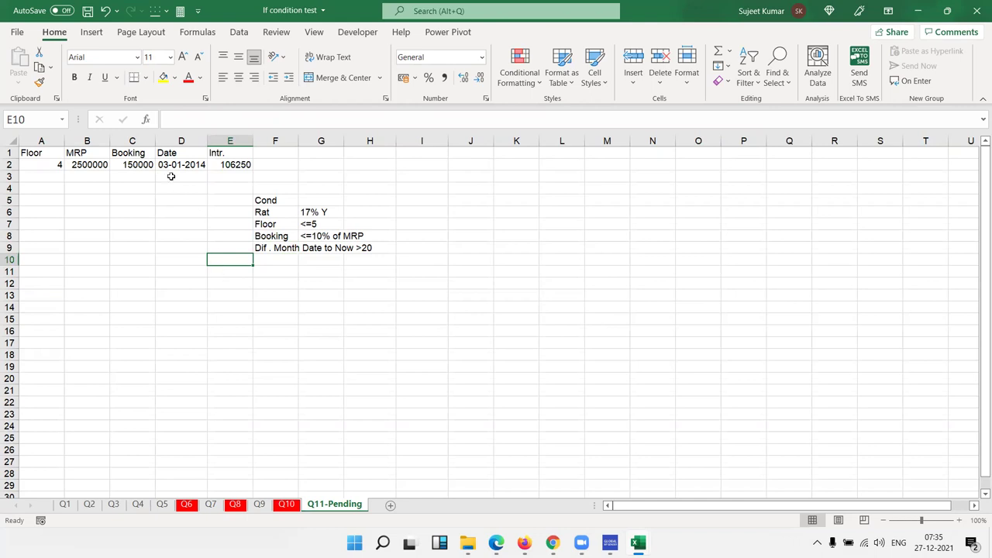
- Inspect the IF formula and argument hints in E2, leaving it unchanged
left_click_drag(137, 163, 254, 164)
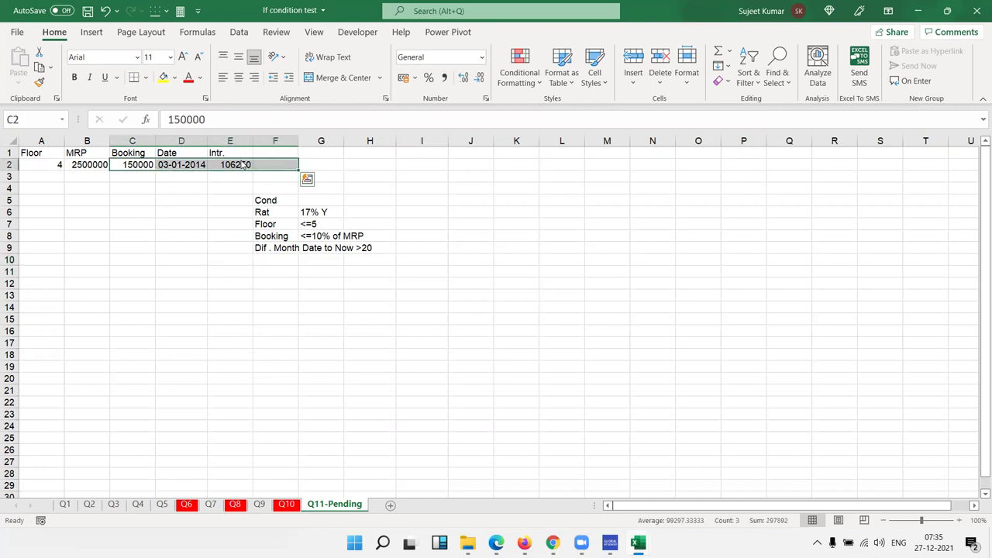
left_click(240, 164)
key("F2")
left_click(239, 165)
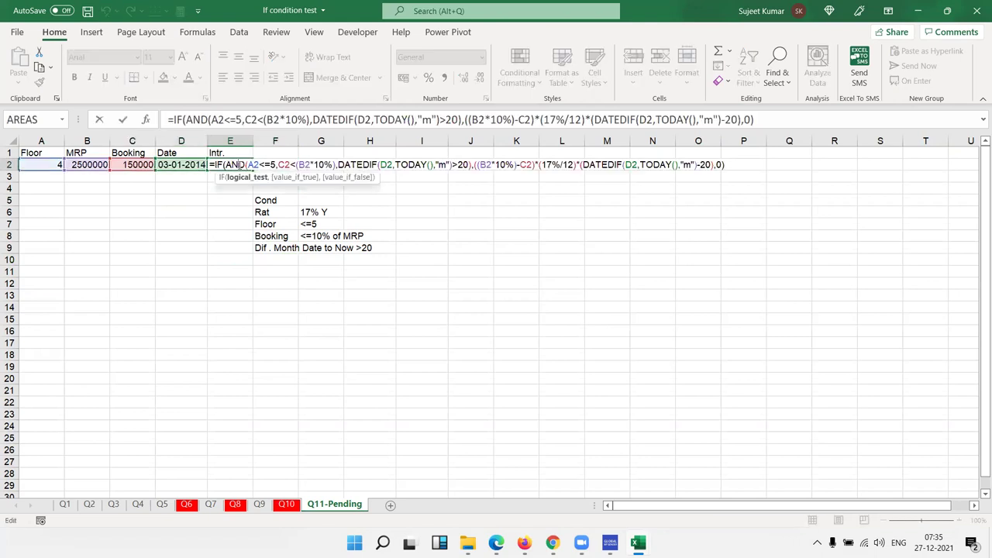
key("Escape")
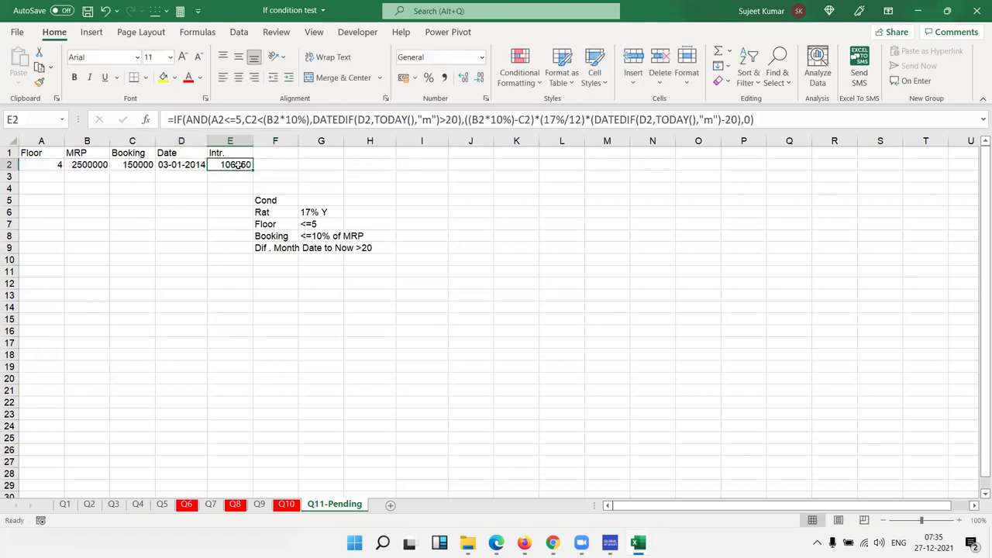
left_click(177, 272)
- Save the workbook and select the condition range A7:I27
left_click(88, 11)
mouse_move(467, 542)
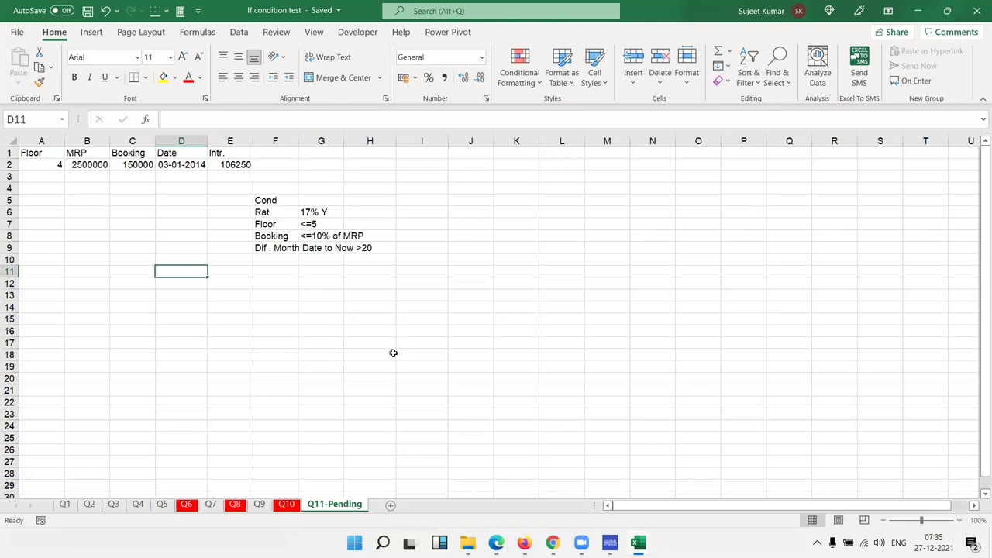
left_click_drag(428, 459, 74, 238)
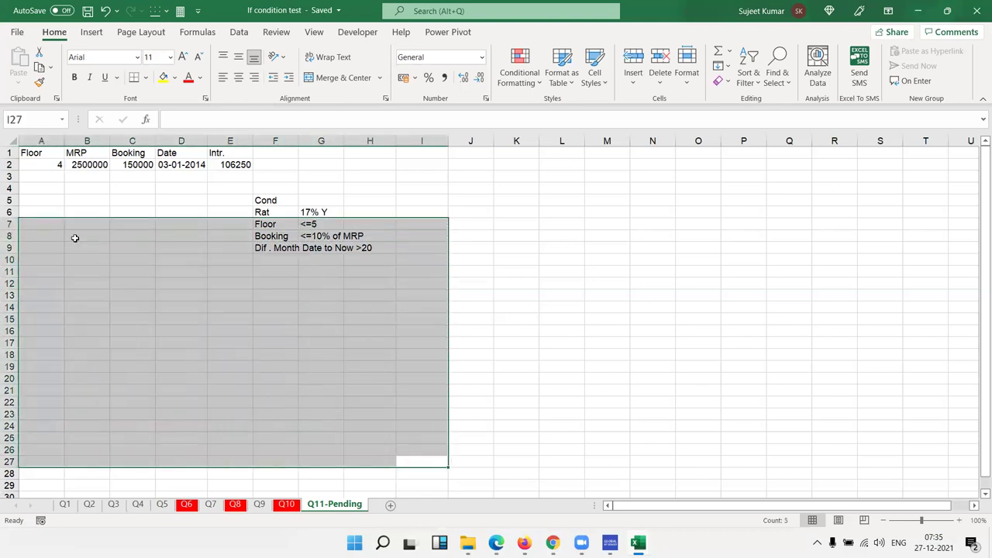
- Switch to Google Sheets' Sheet4 and select the sales data block A1:E8
mouse_move(552, 543)
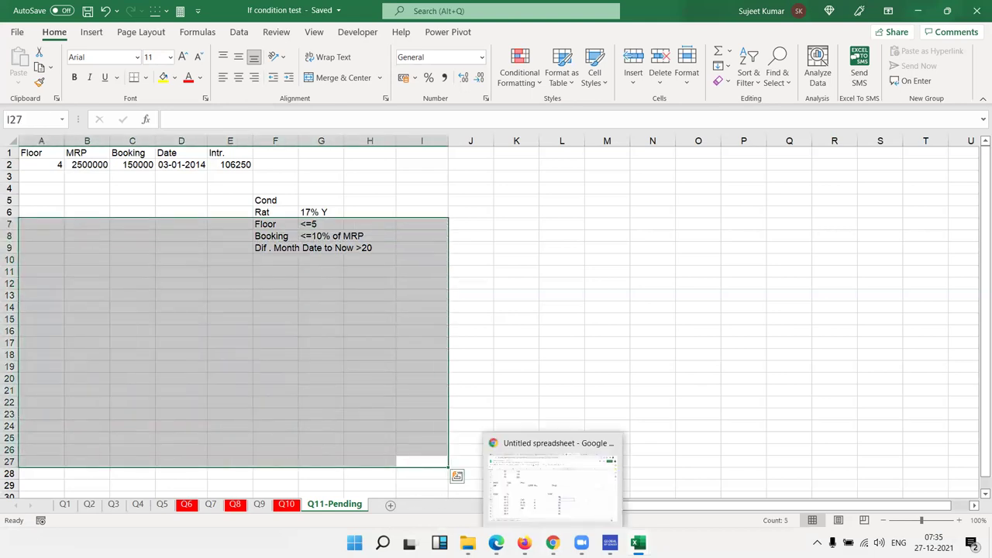
left_click(552, 473)
scroll(155, 232, "up", 3)
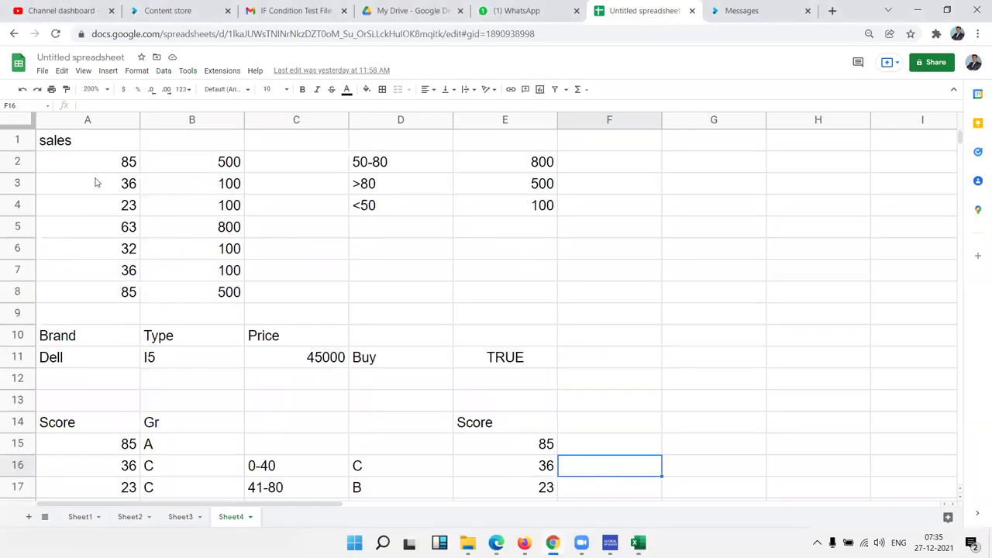
left_click(78, 143)
left_click(207, 143)
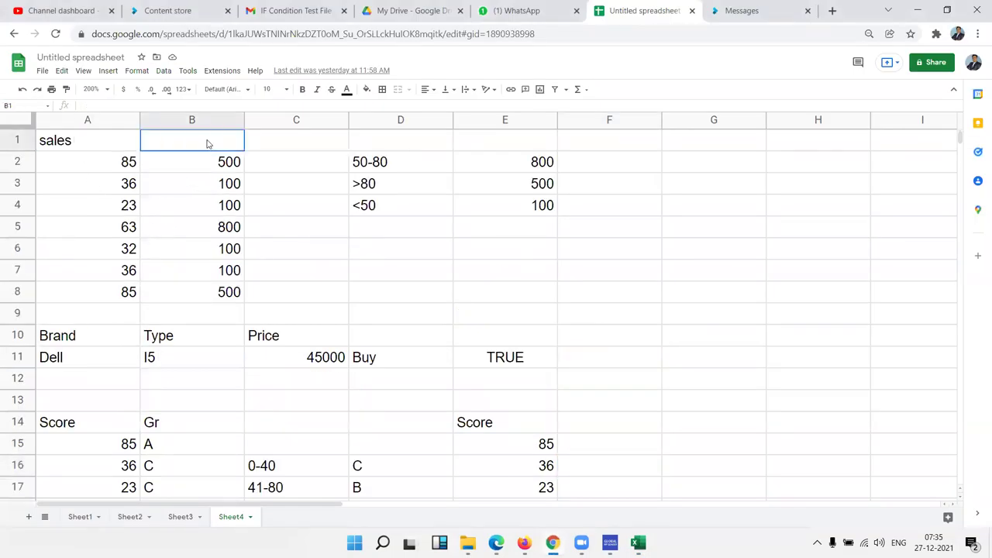
left_click_drag(84, 146, 495, 305)
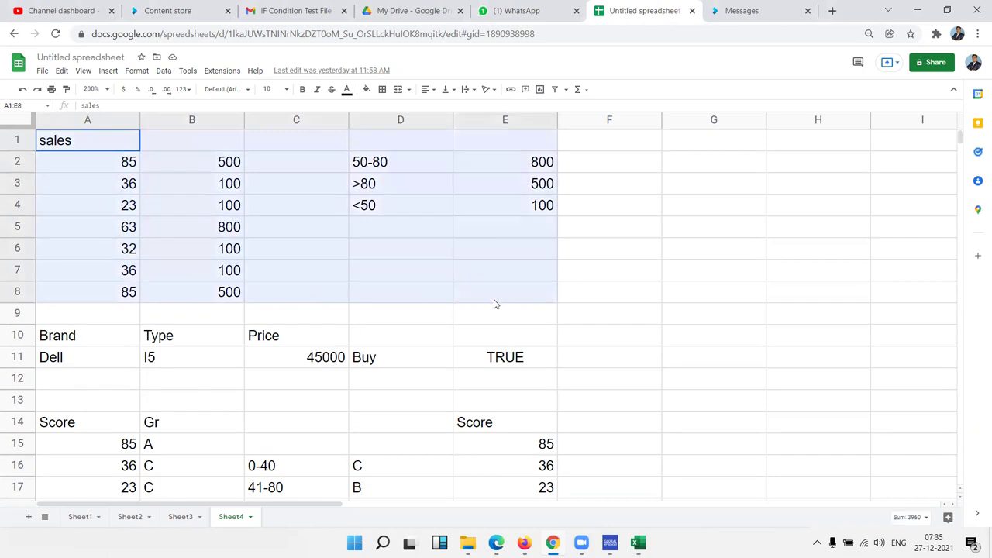